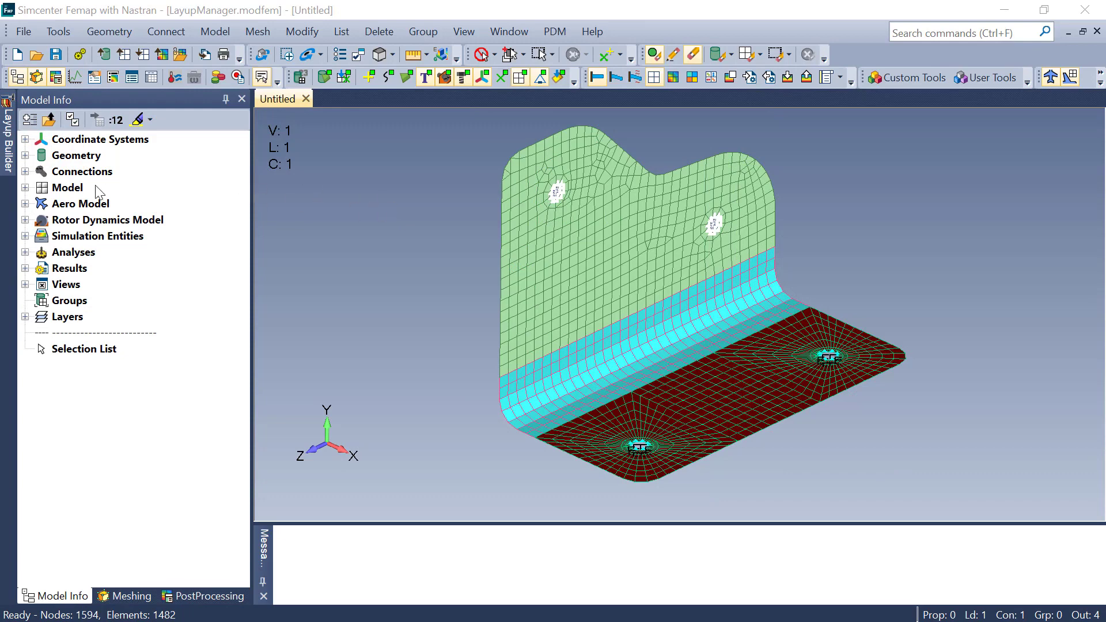
- Inspect the layup assigned to the Bend Area property in the Layup Manager, leaving the property unchanged
click(24, 188)
click(41, 237)
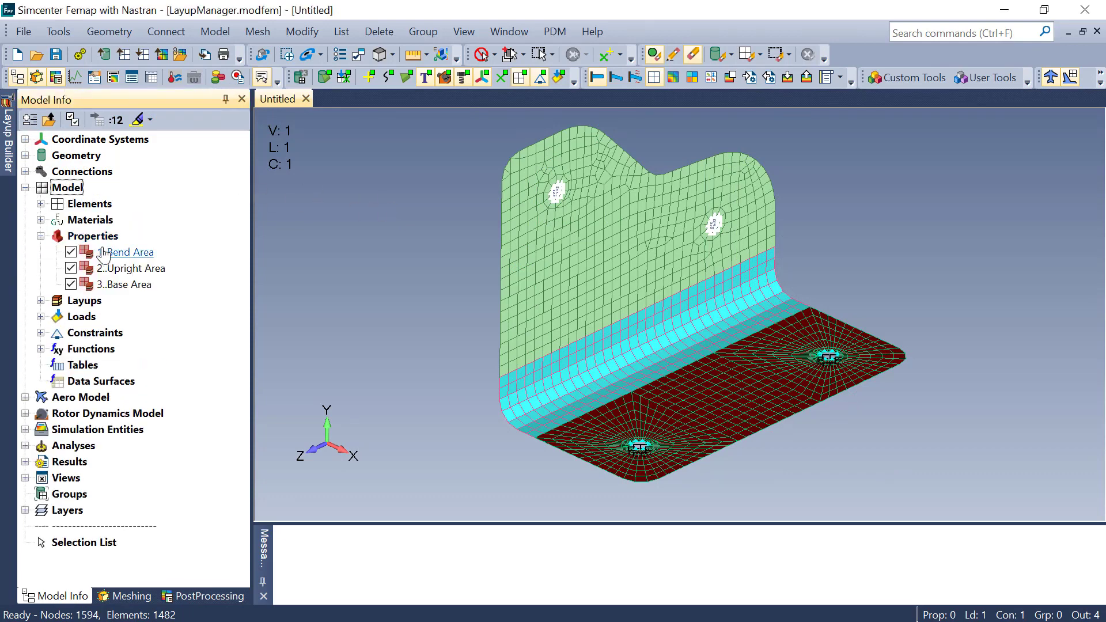
right_click(103, 254)
click(163, 317)
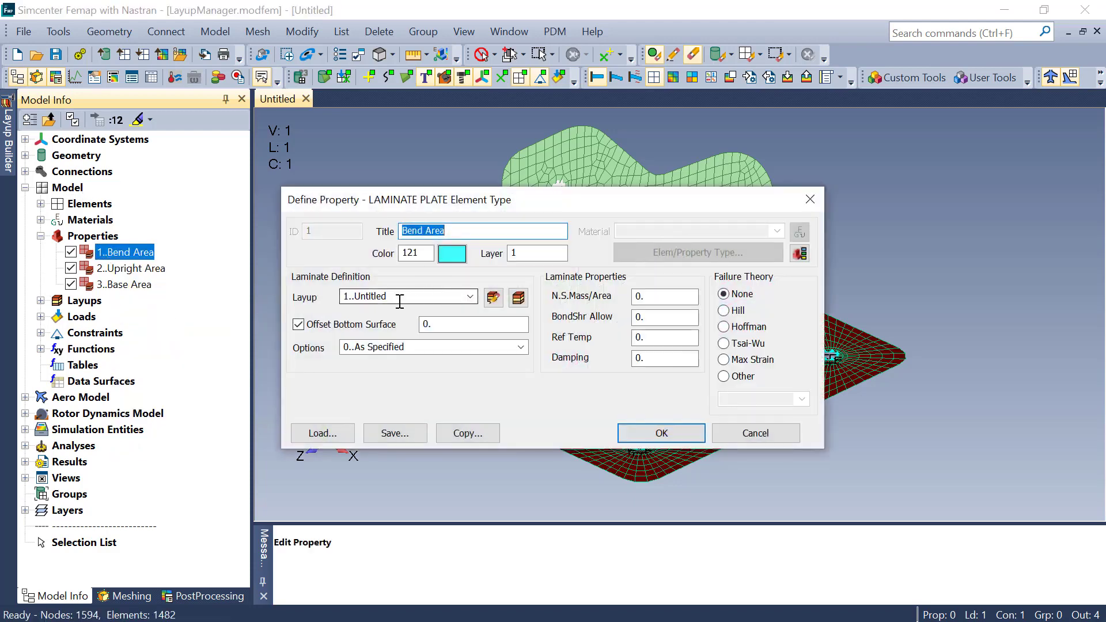
click(490, 299)
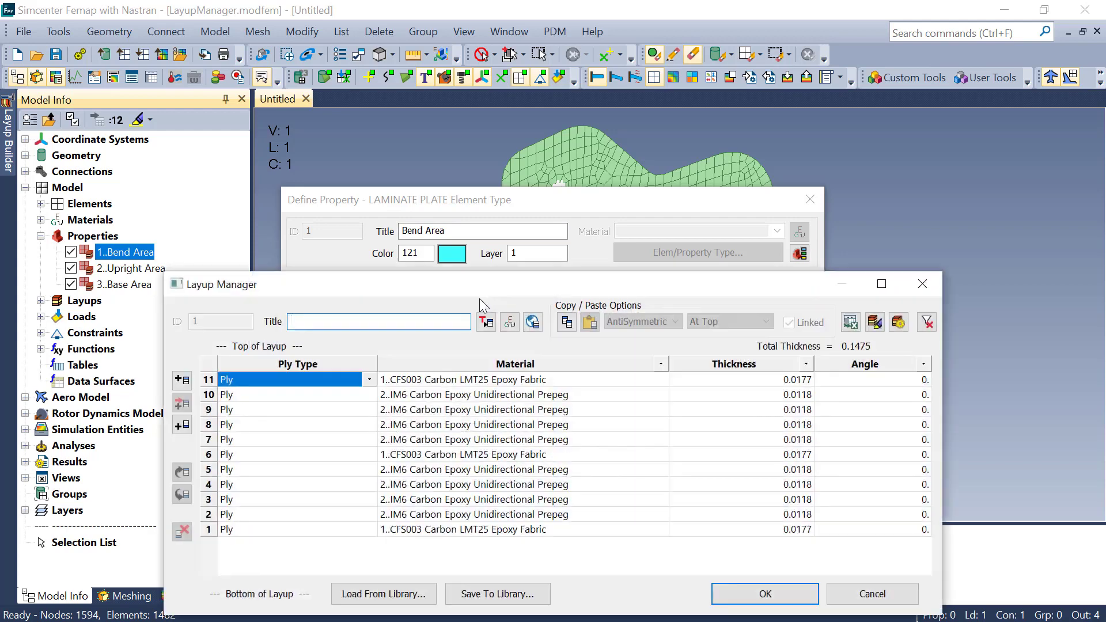
click(777, 597)
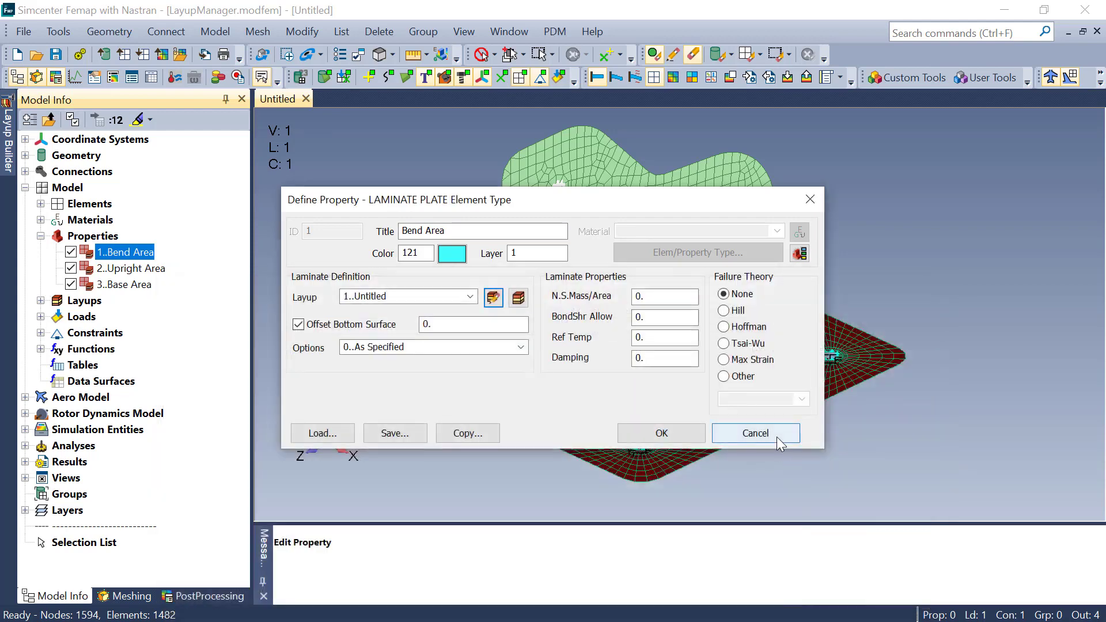
click(777, 437)
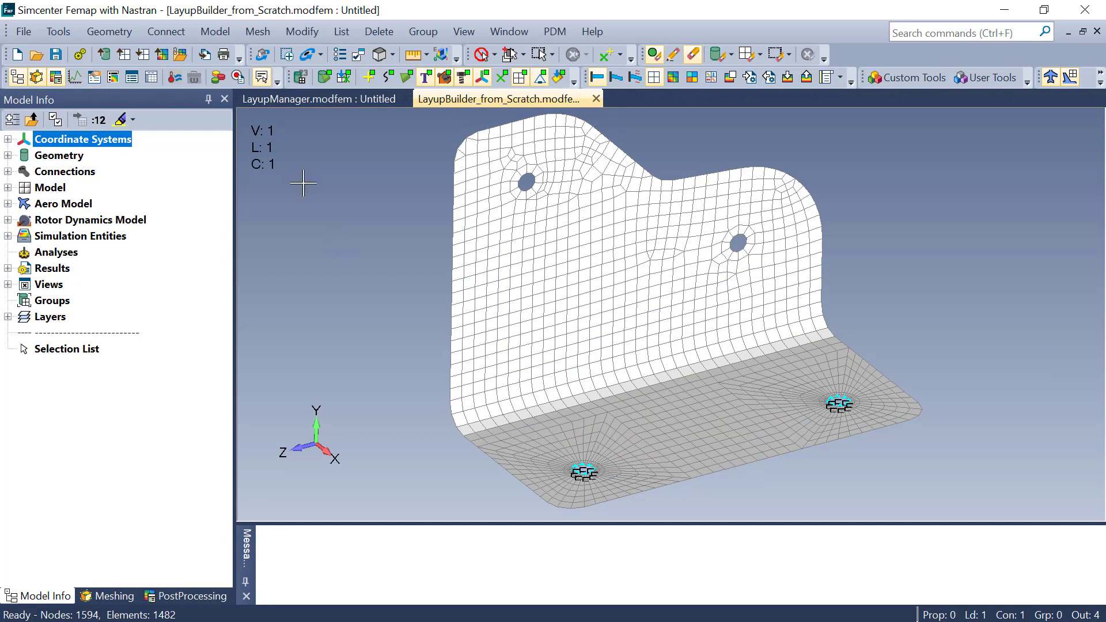
- Open the Layup Builder, dock it on the opposite side of the model view from Model Info, and fit the bracket in view
click(67, 31)
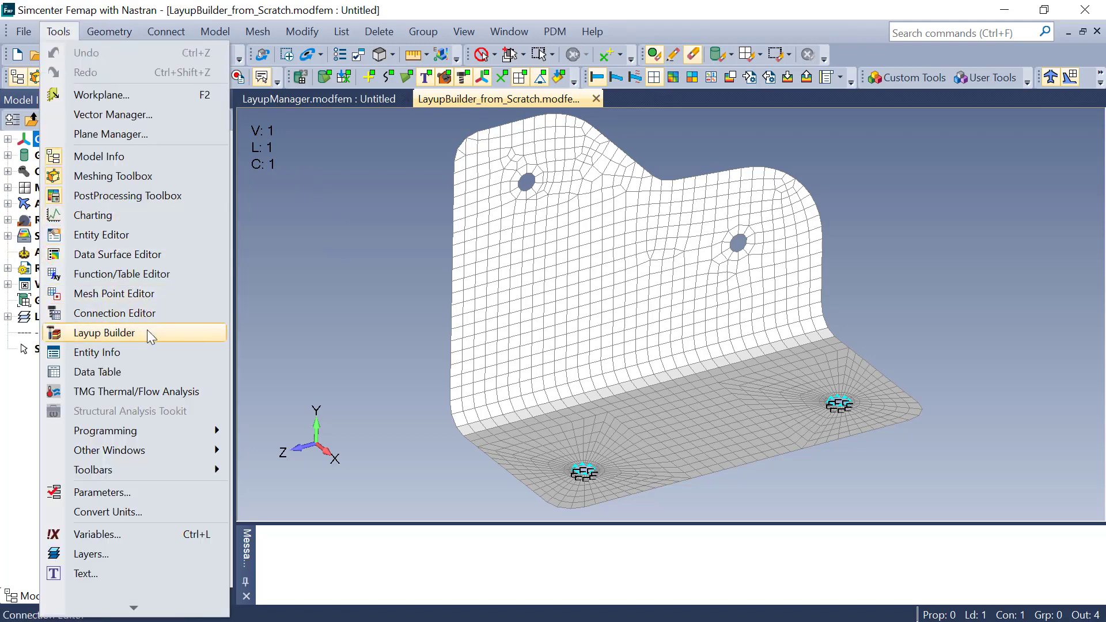
click(148, 334)
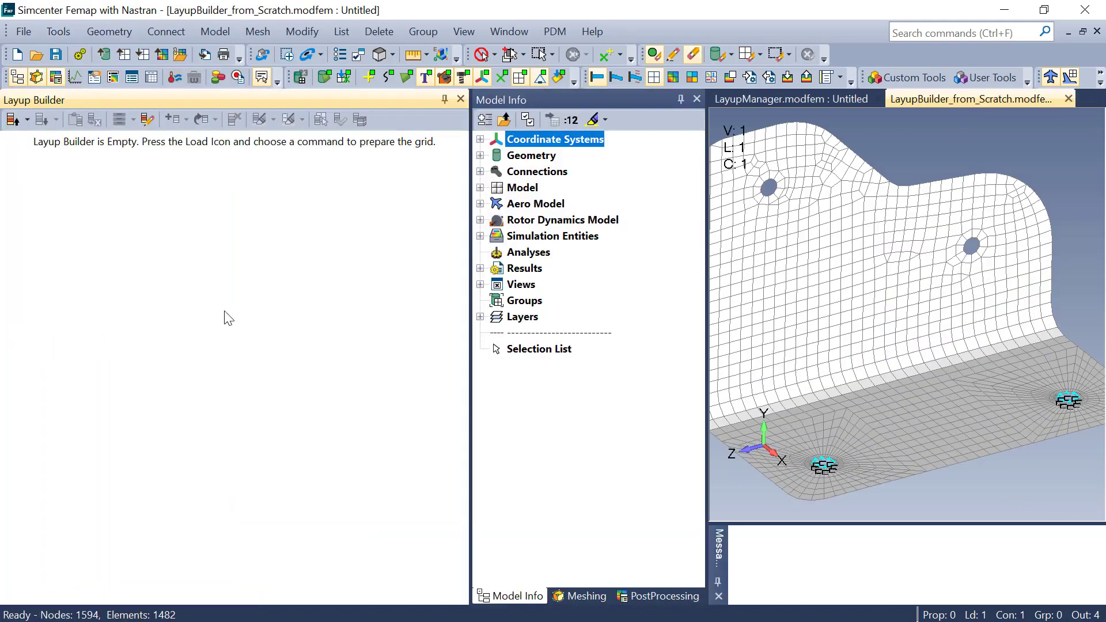
drag(122, 93, 1068, 353)
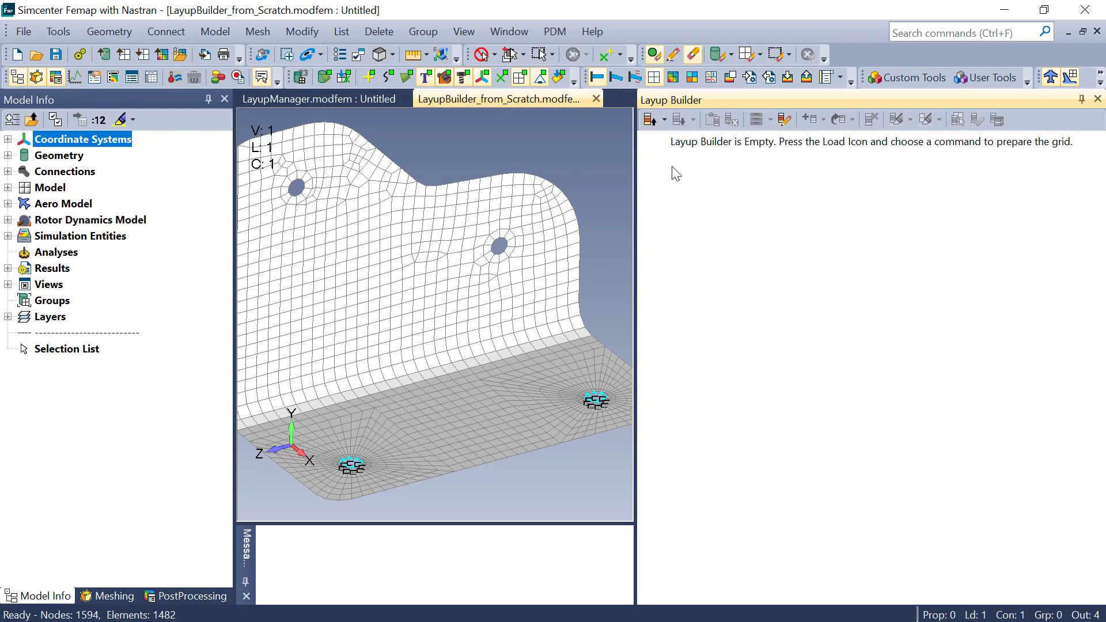
scroll(585, 219, down, 2)
click(615, 230)
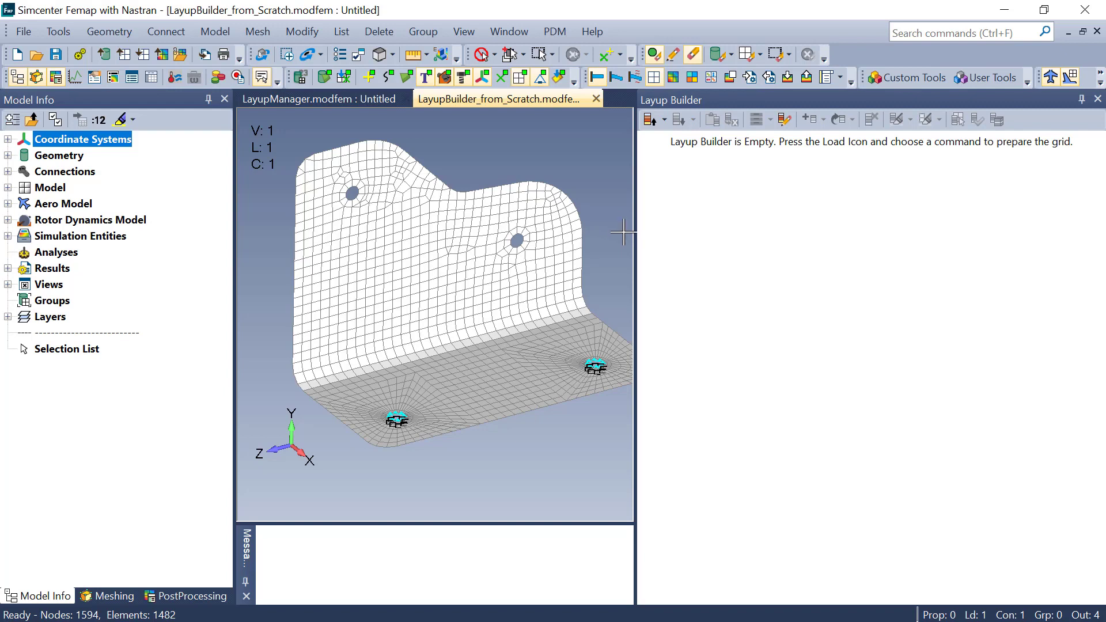
- Create a new layup stack in the Layup Builder and hide its Title column
click(665, 119)
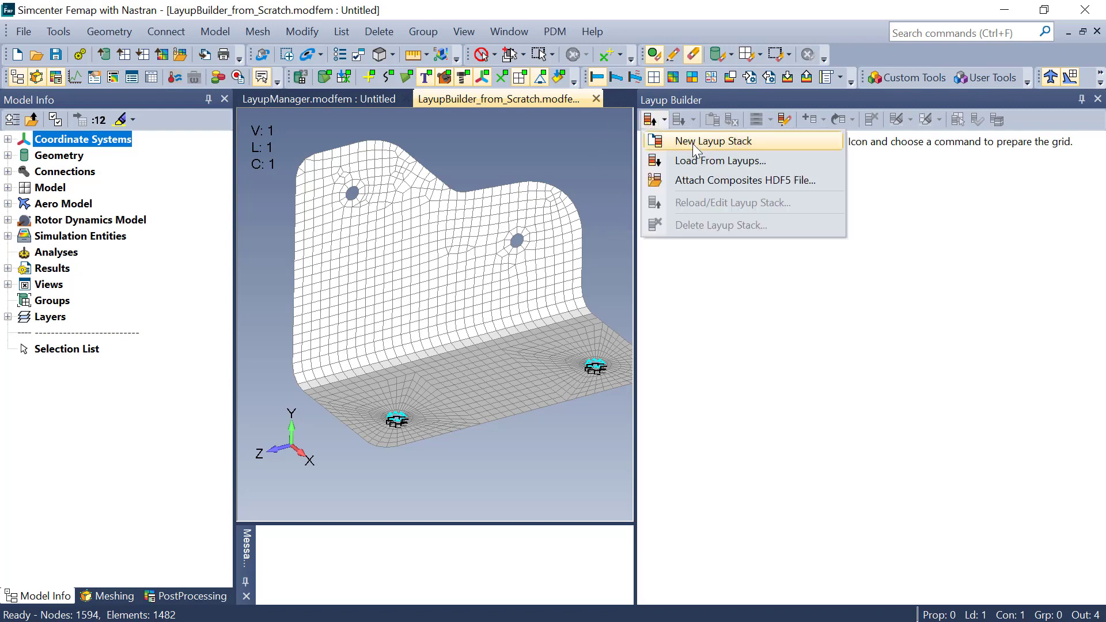
click(693, 144)
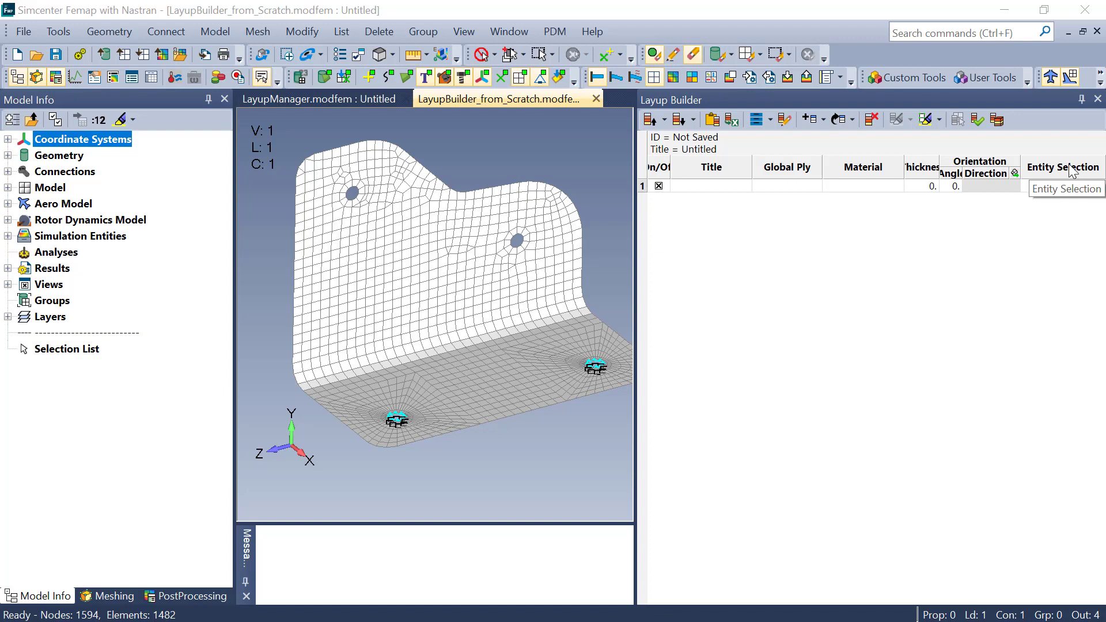
click(742, 228)
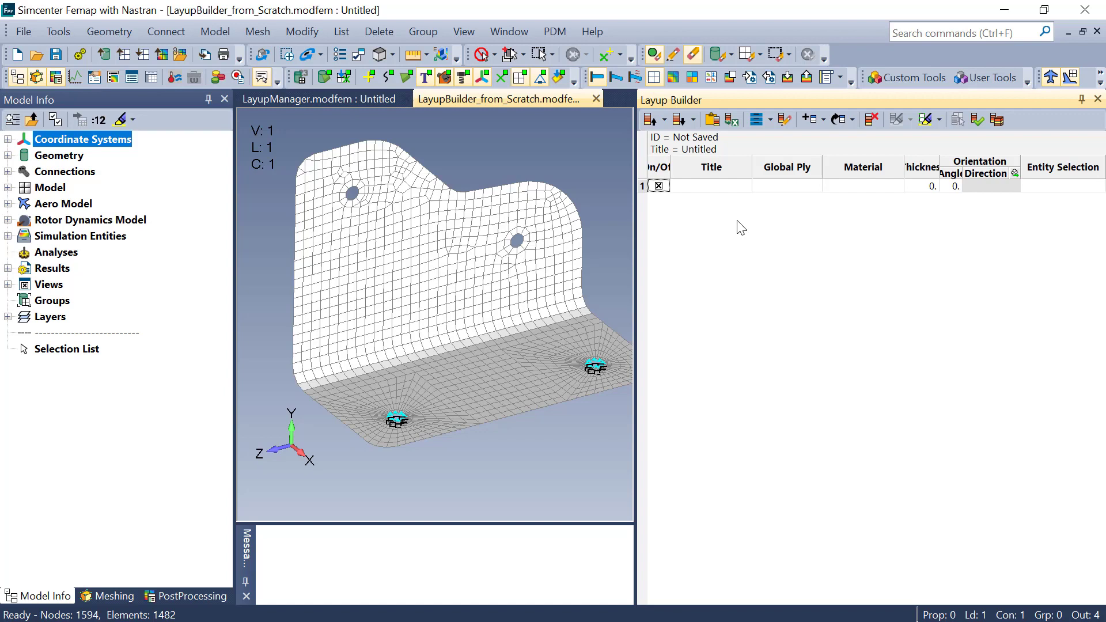
click(776, 122)
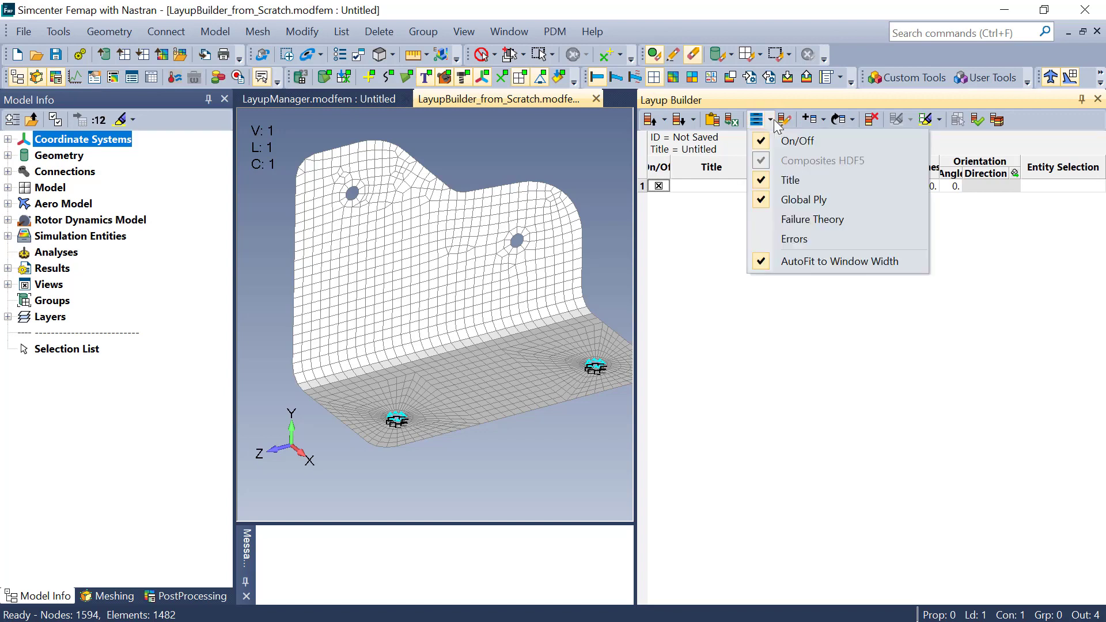
click(797, 183)
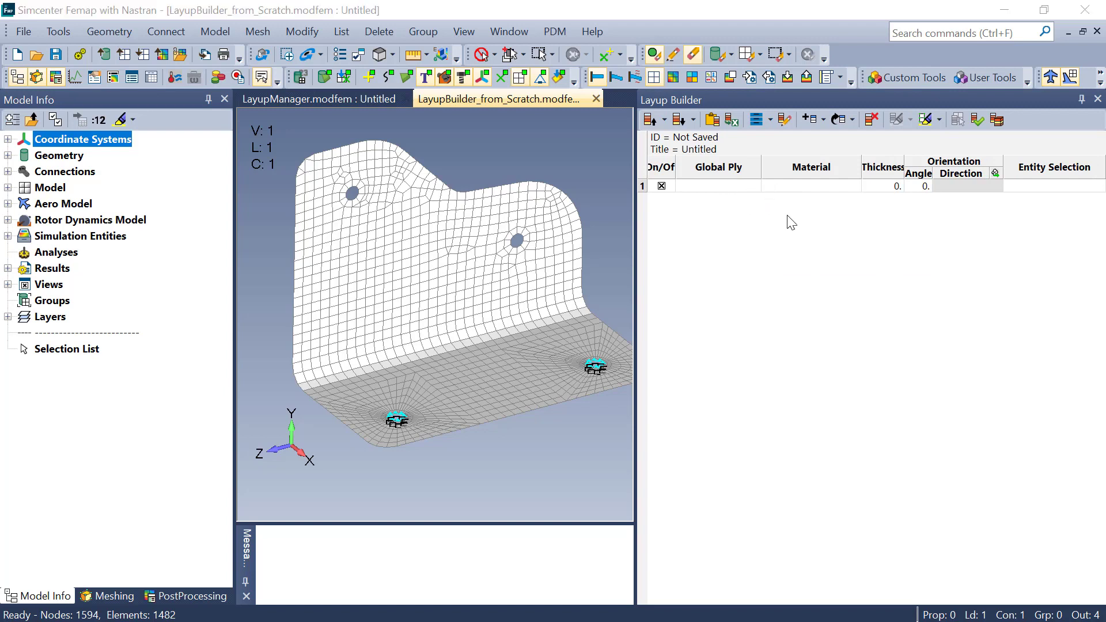
- Assign the ply material UD Ply to ply 1 of the stack
click(855, 186)
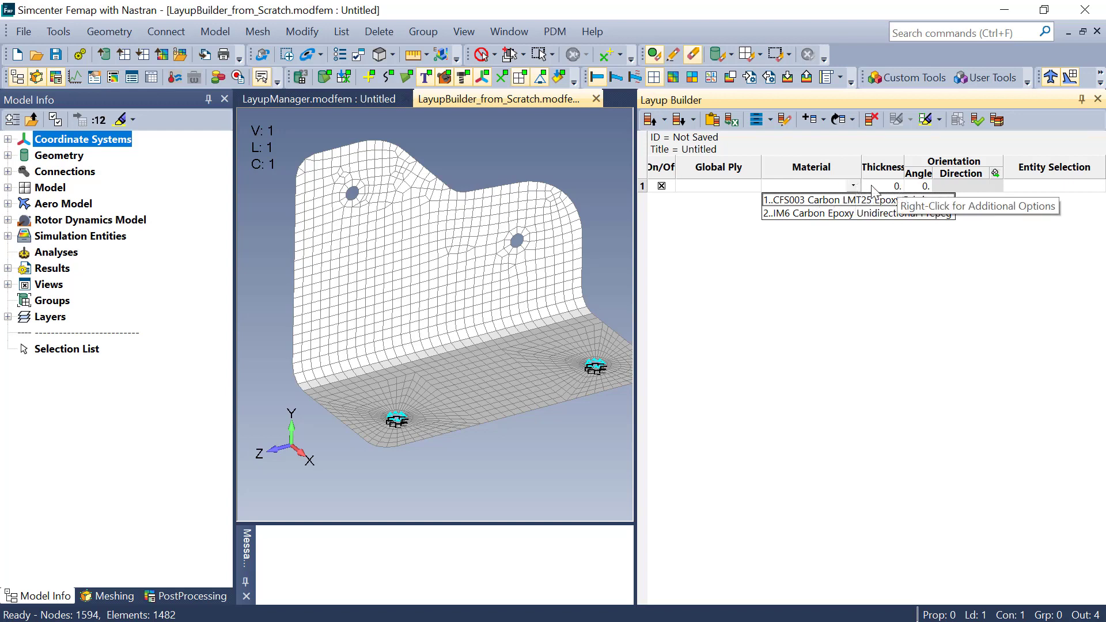
click(869, 258)
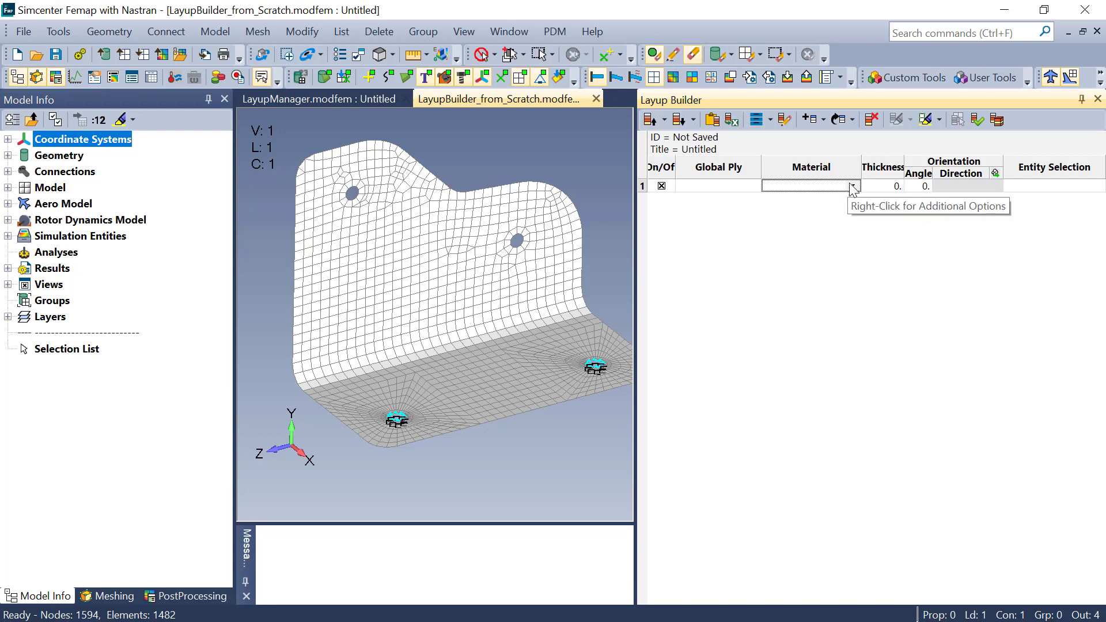
right_click(832, 188)
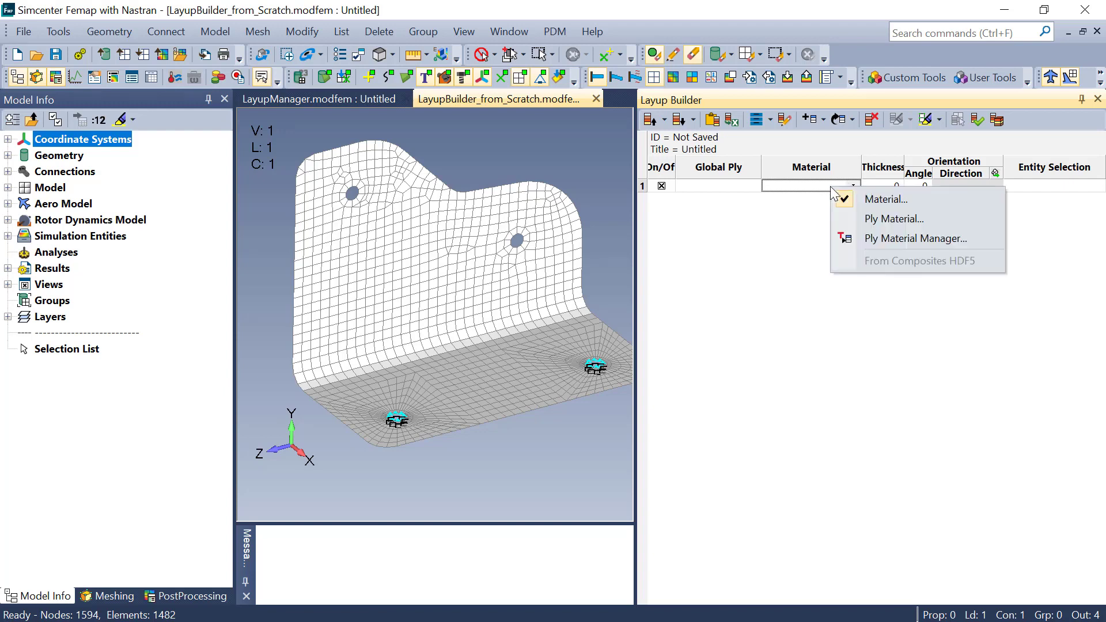
click(915, 219)
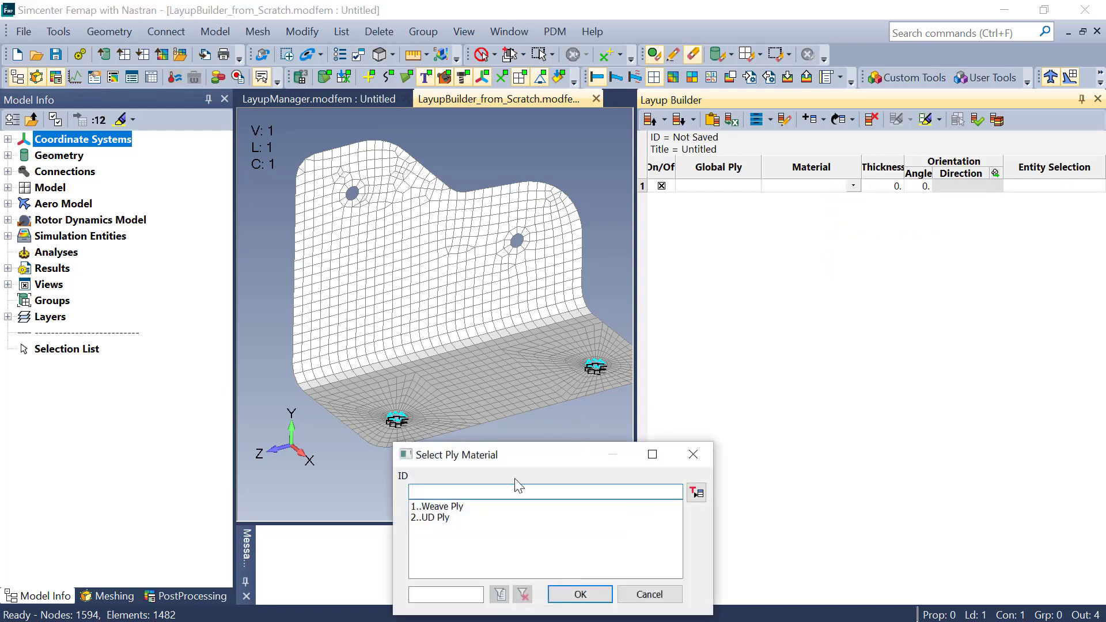
click(441, 518)
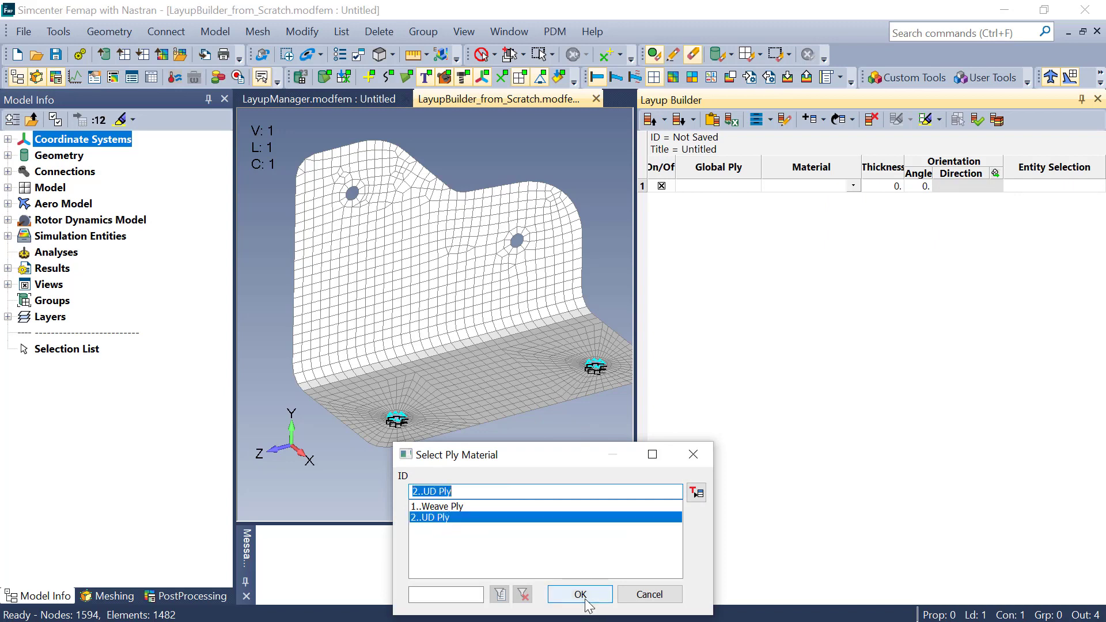
click(579, 594)
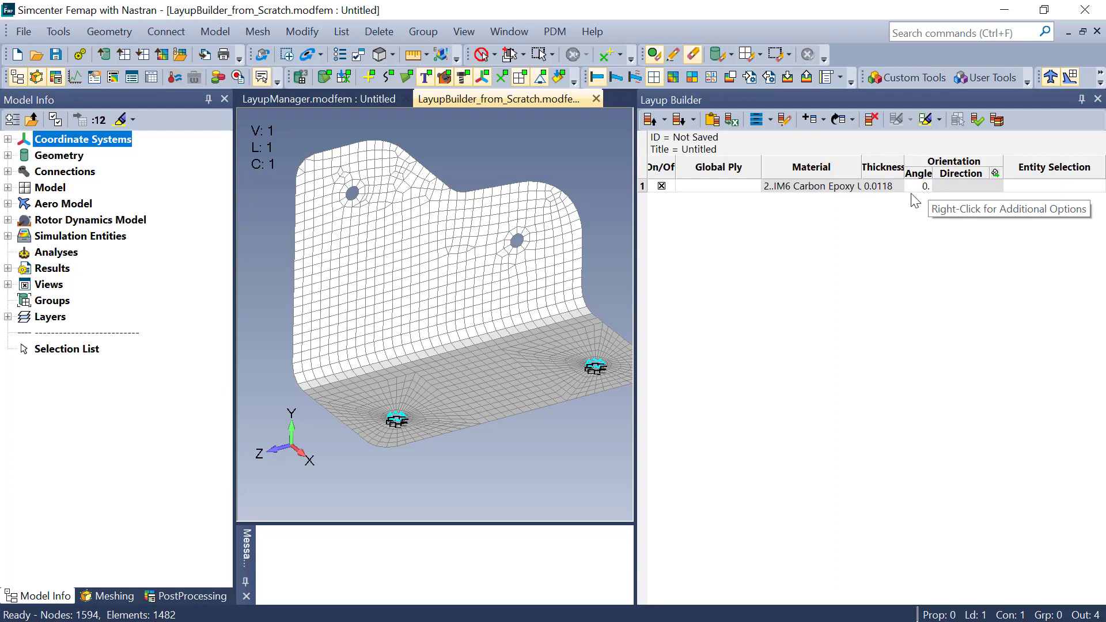
- Define the fiber direction of ply 1 with a vector from node 18984 to node 20007 along the base's outer edge
right_click(961, 195)
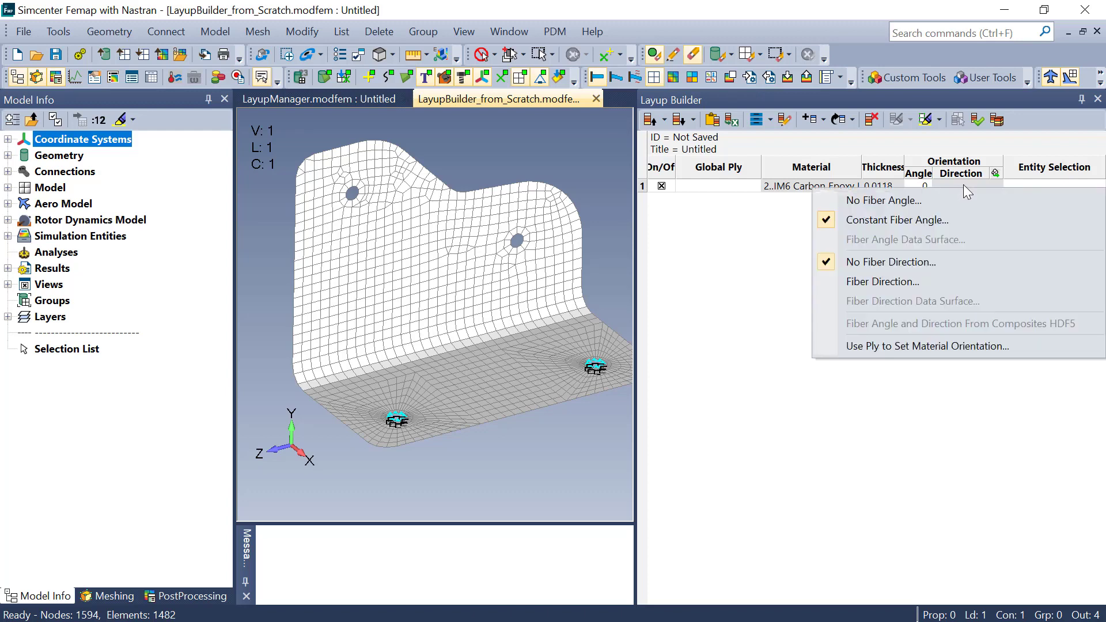
click(892, 282)
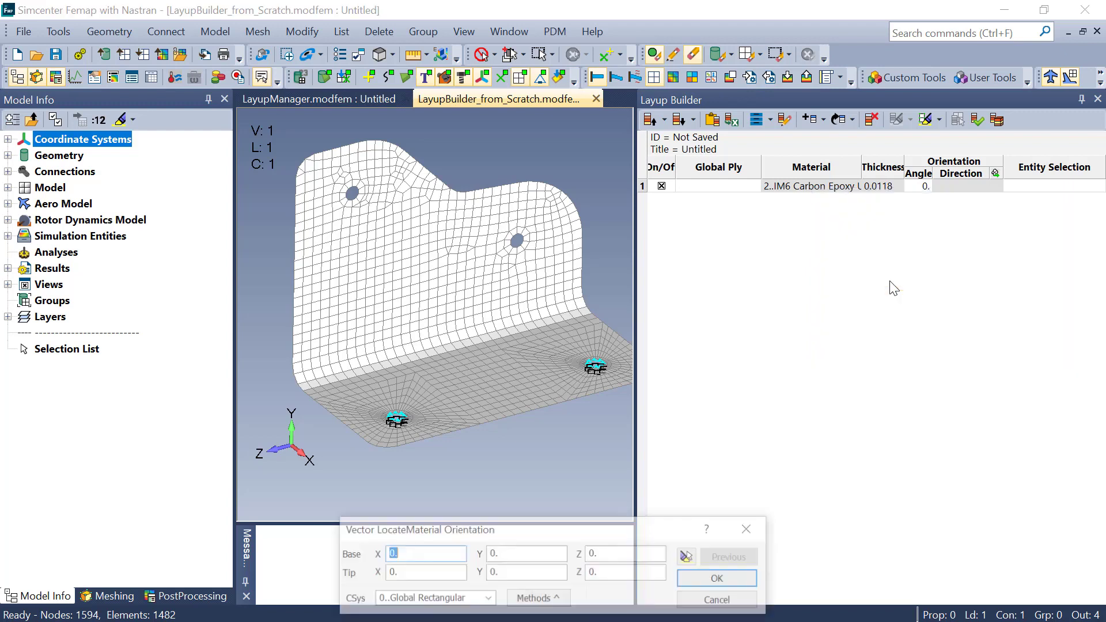
click(481, 429)
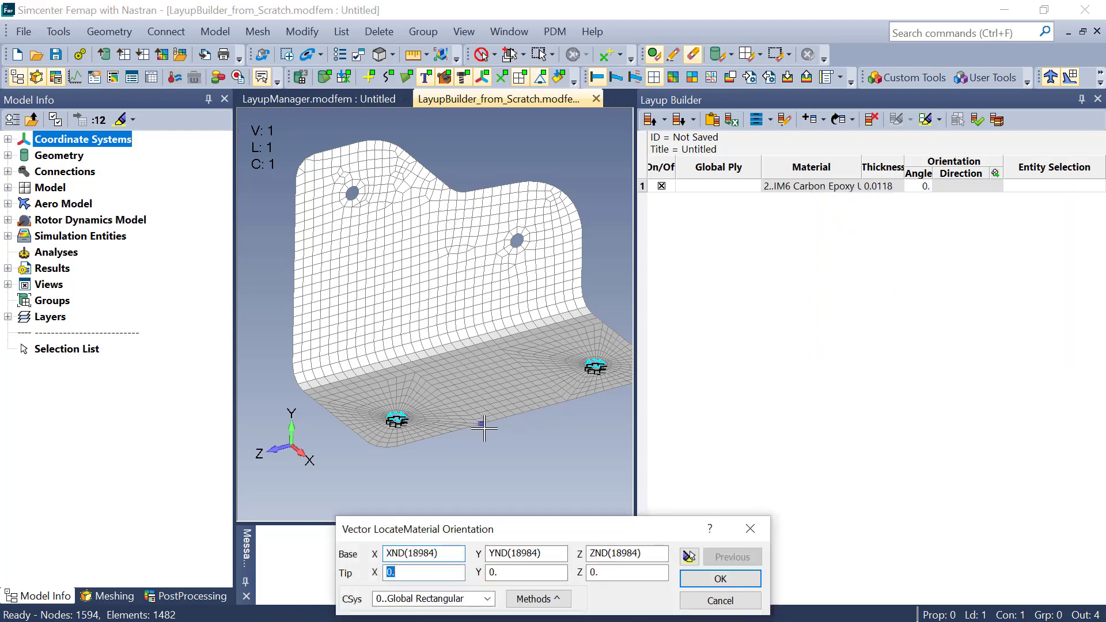
click(570, 406)
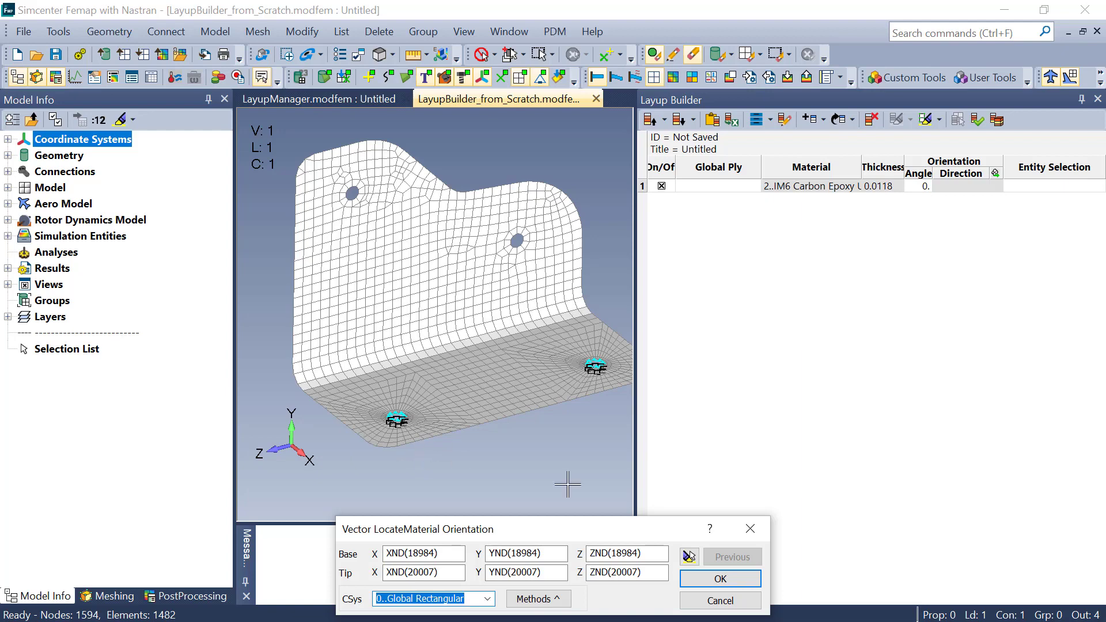
click(720, 579)
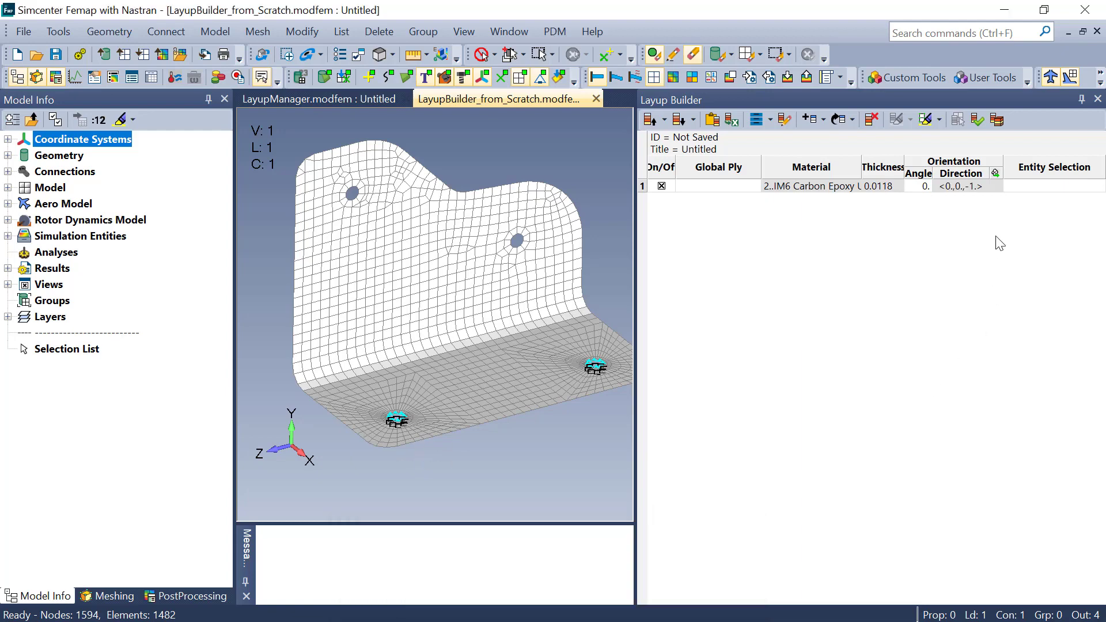
- Use ply 1 to set the material orientation
right_click(995, 186)
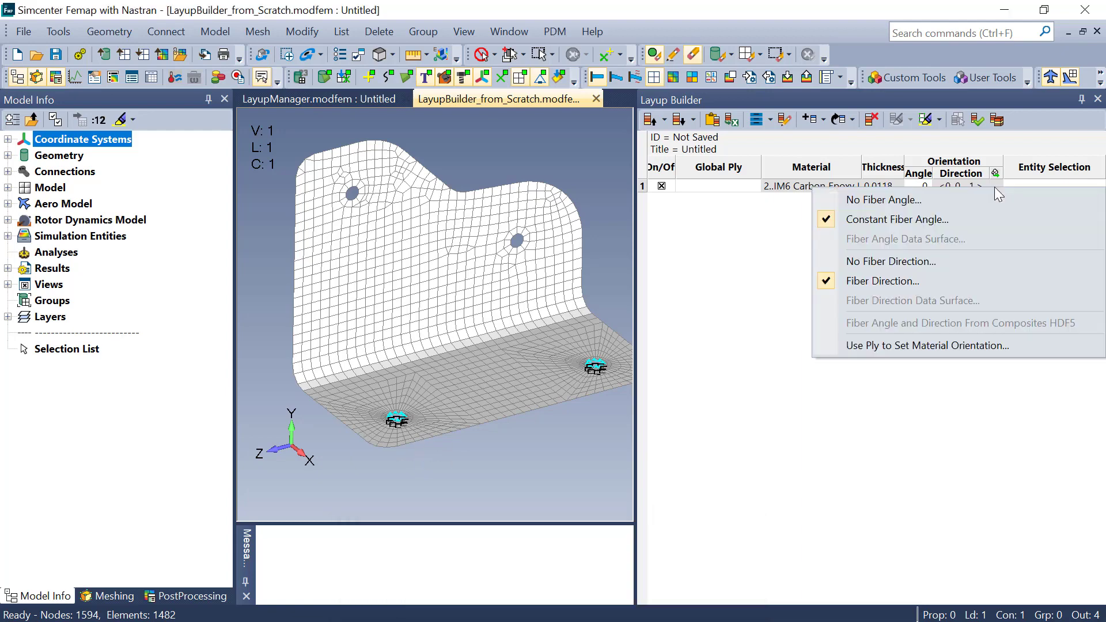
click(900, 347)
click(515, 355)
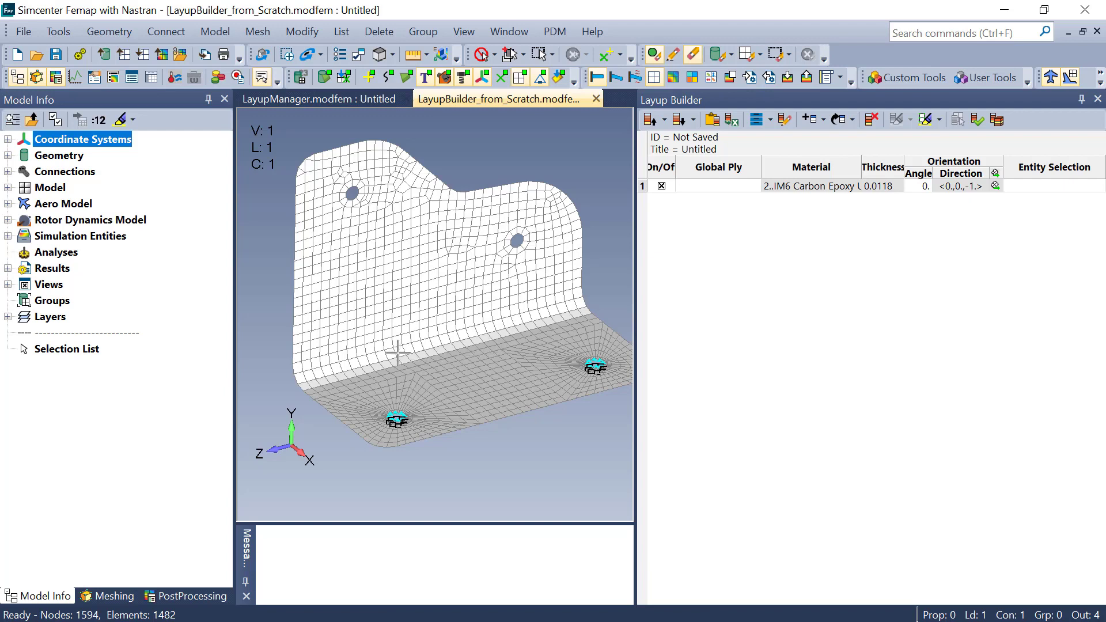
- Select all elements of the model as the entity selection for ply 1
click(1031, 192)
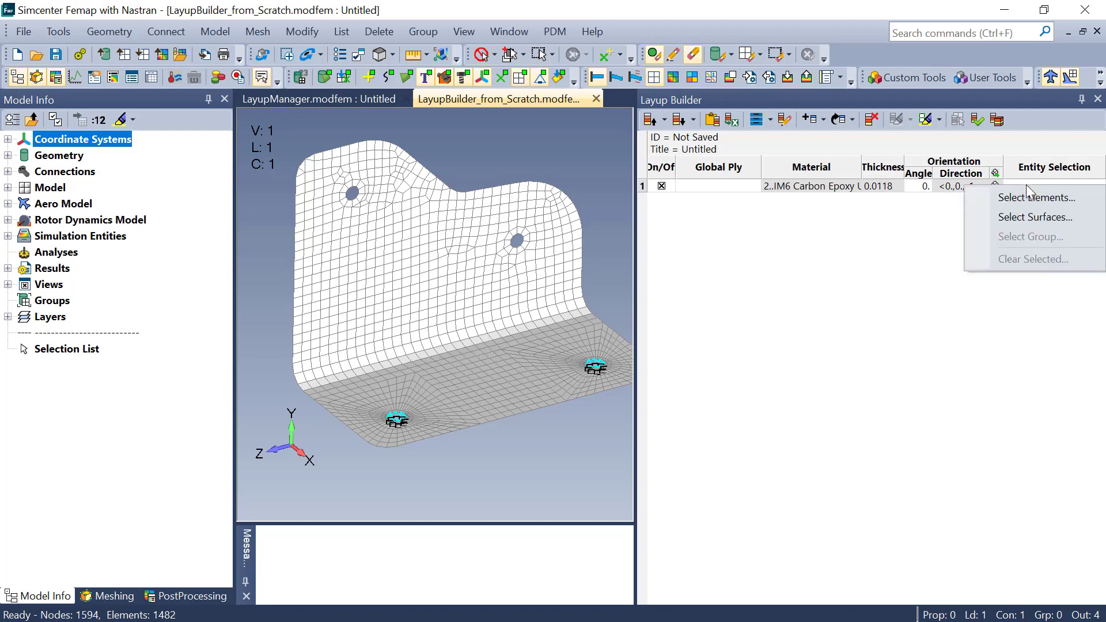
click(1060, 200)
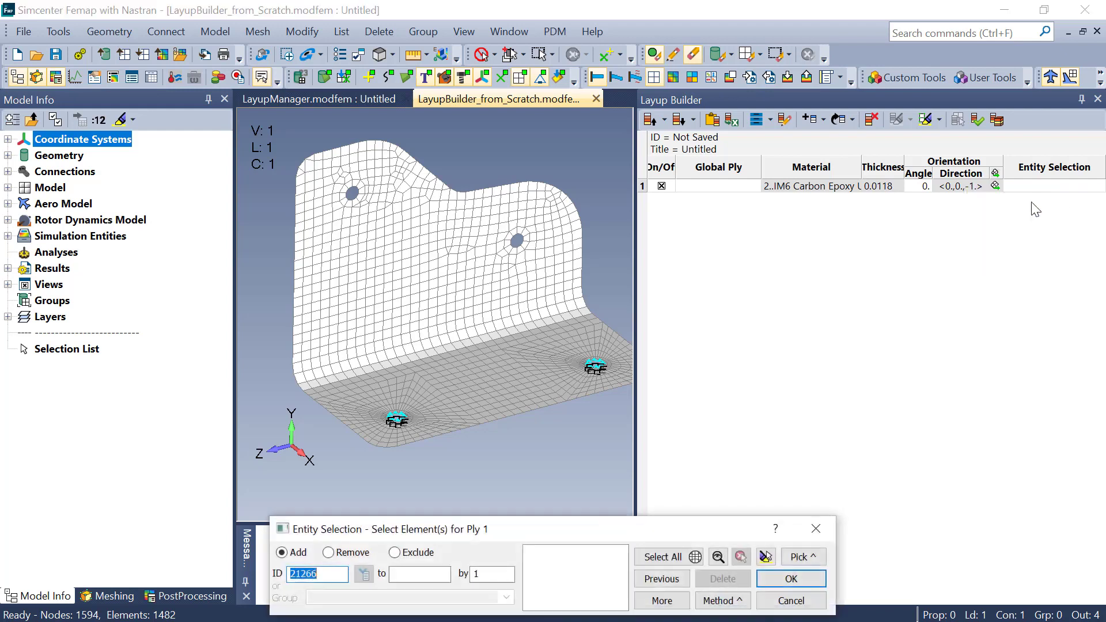
click(680, 559)
click(778, 579)
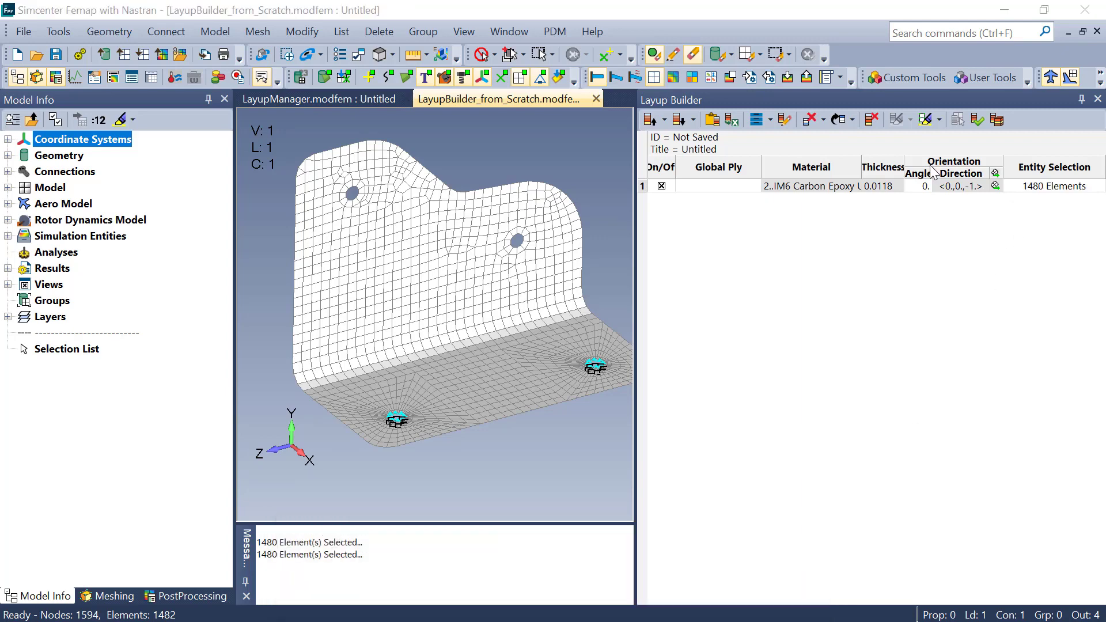
- Add a second ply at the top of the stack and assign it the ply material Weave Ply
click(824, 120)
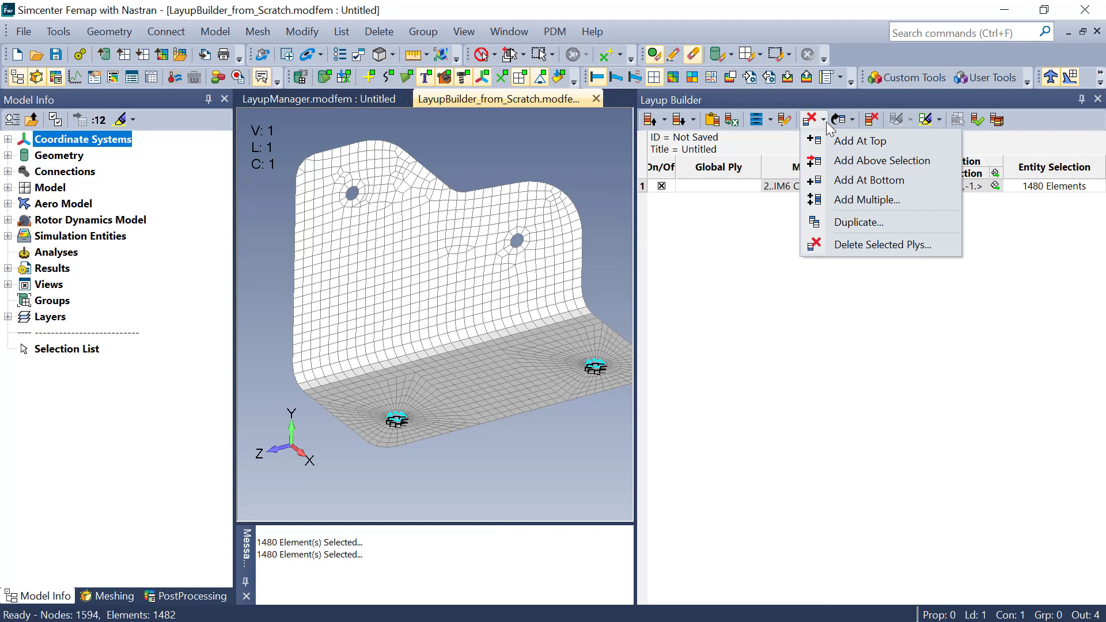
click(852, 141)
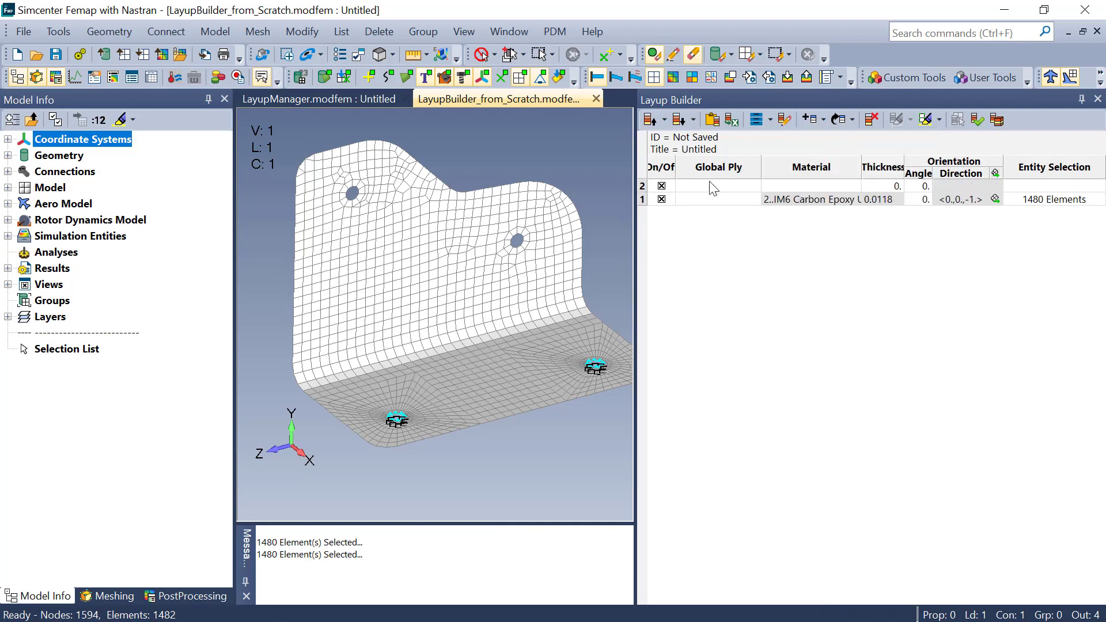
click(821, 187)
right_click(830, 186)
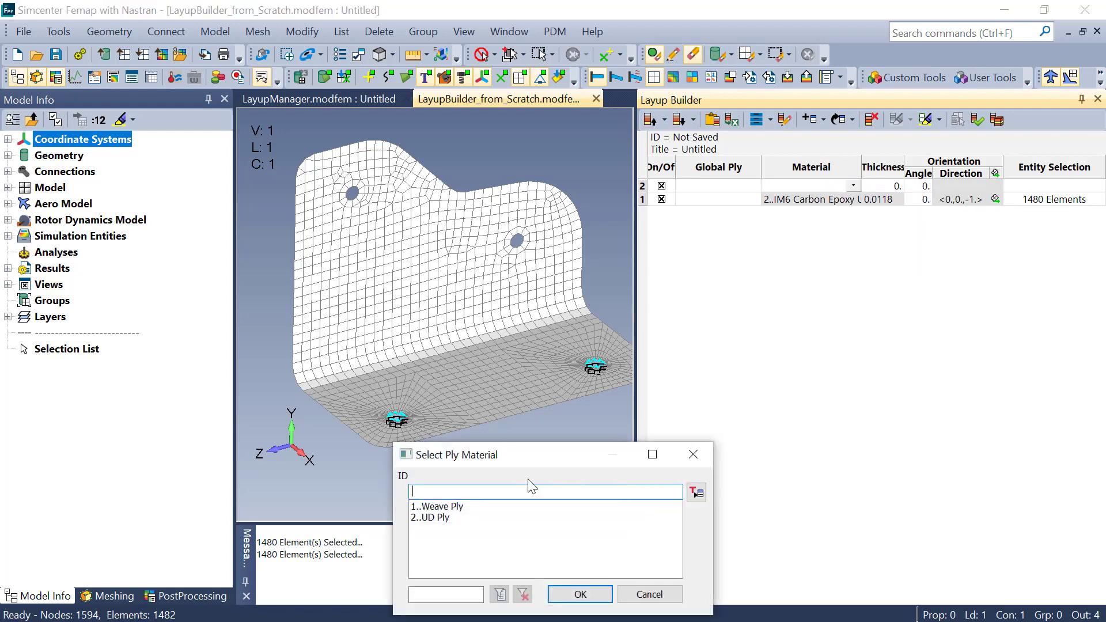
click(453, 507)
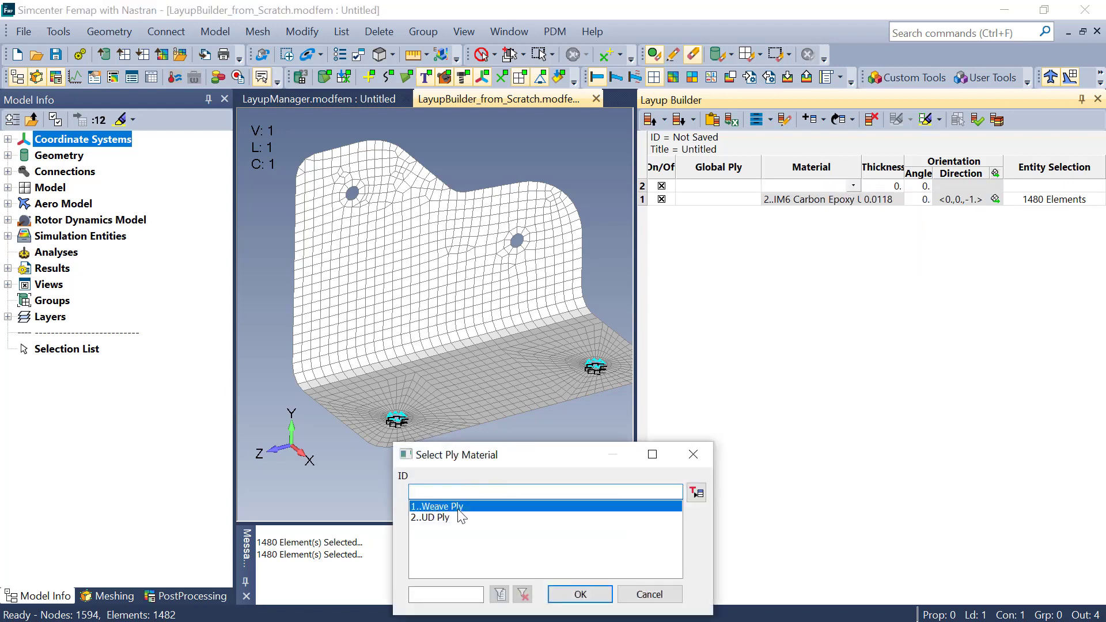
click(578, 595)
- Set the fiber angle of ply 2 to 45 degrees and assign it the same 1480 elements as ply 1
click(922, 186)
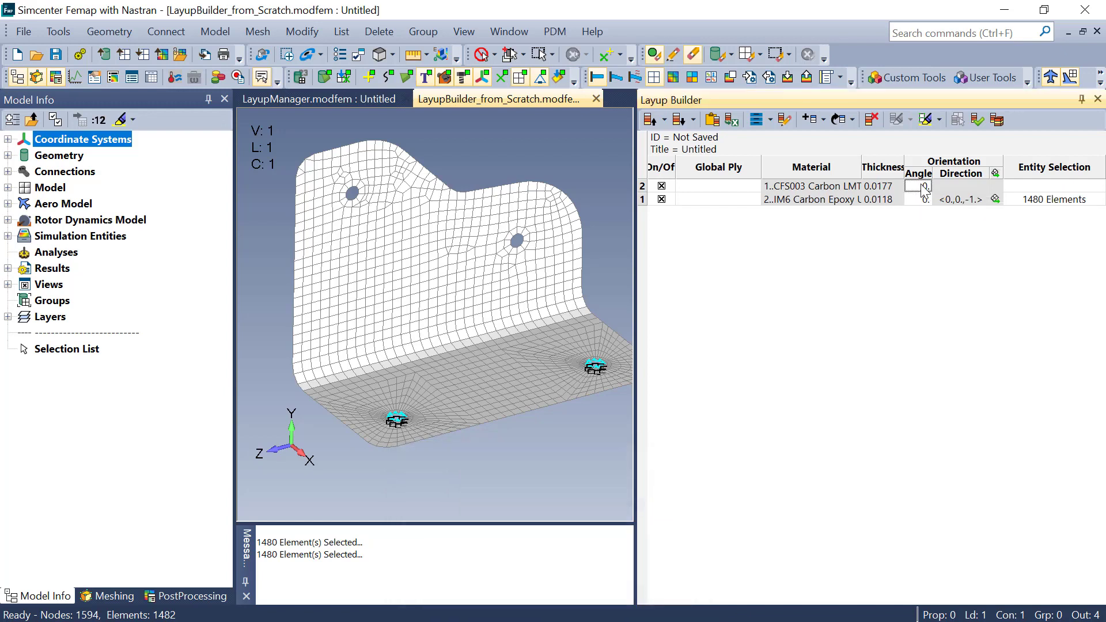
text(45)
right_click(1025, 184)
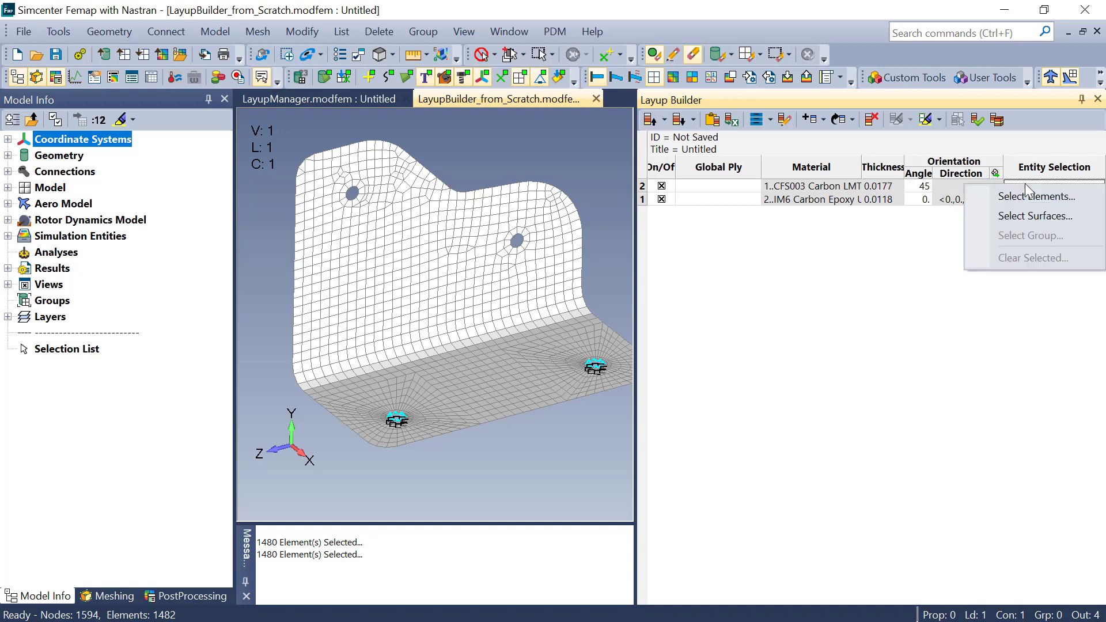
click(1037, 197)
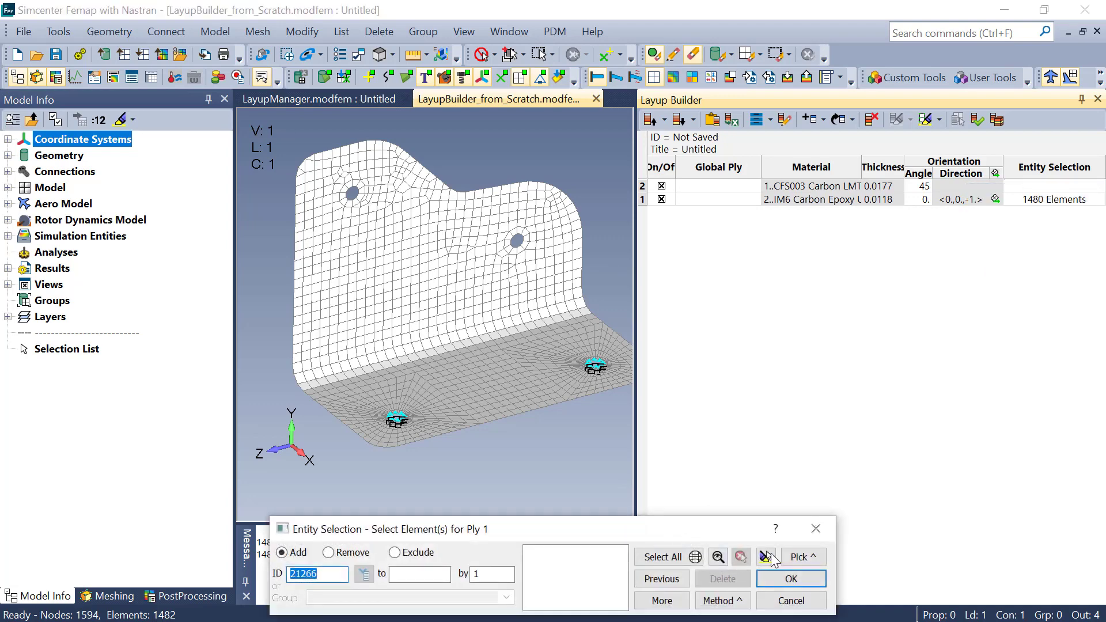
click(767, 557)
click(787, 579)
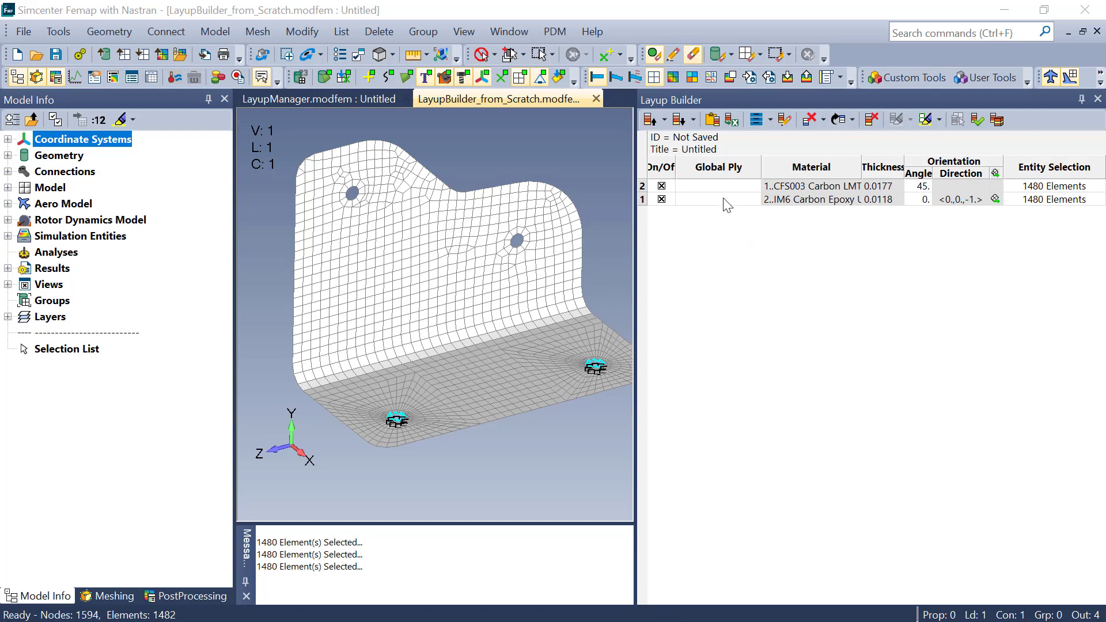
- Add plies 3 and 4 at the top of the stack and assign both the ply material UD Ply
click(824, 124)
click(835, 140)
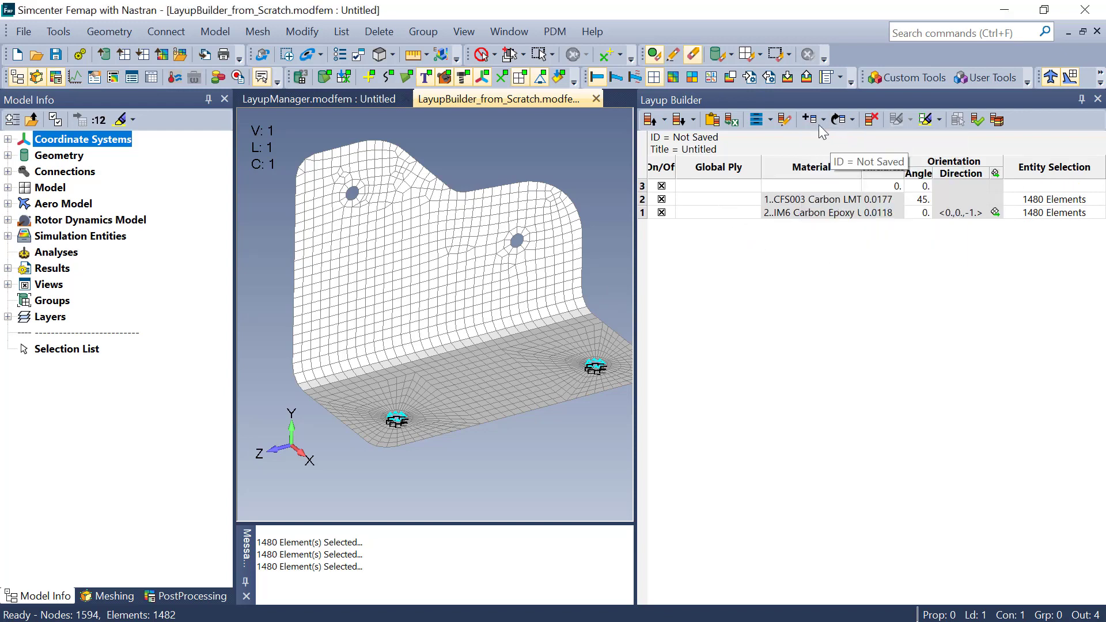
click(811, 120)
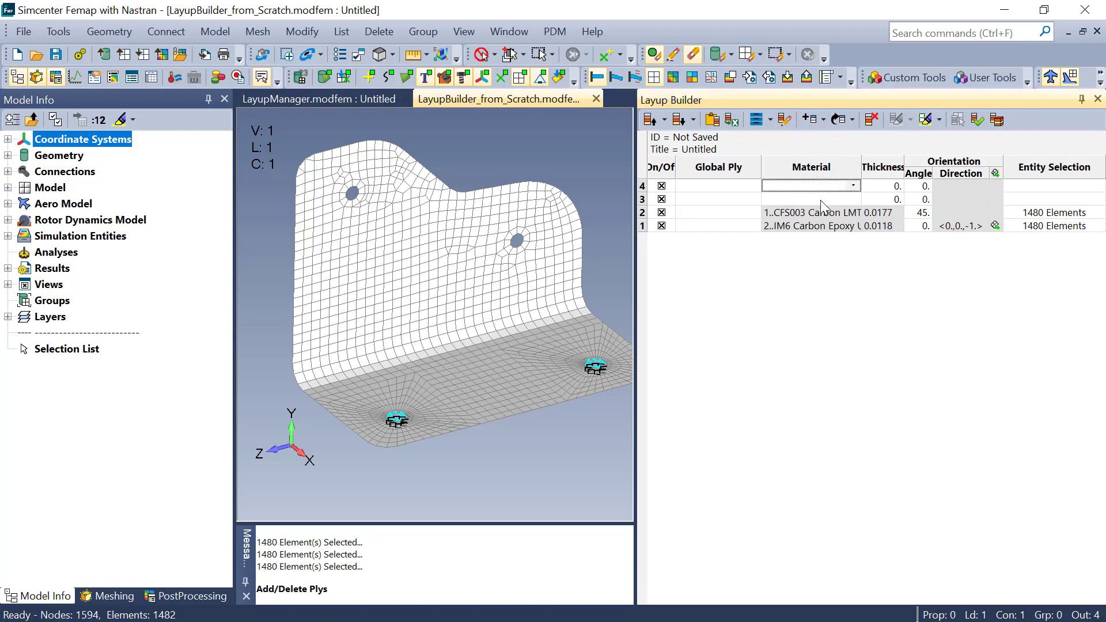
right_click(821, 199)
click(884, 232)
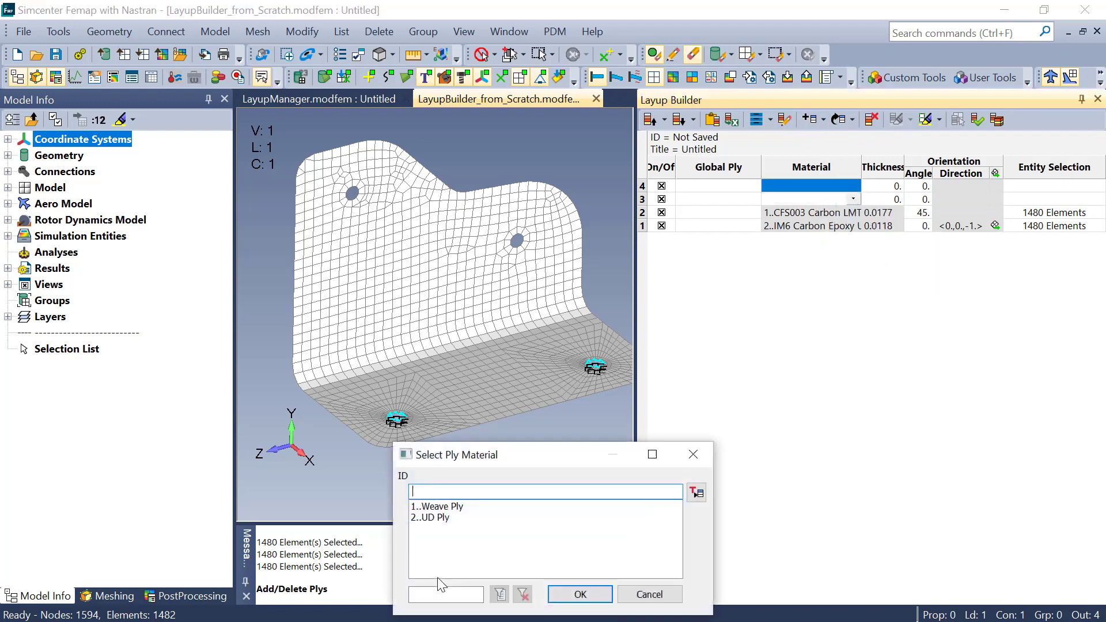
click(439, 518)
click(579, 594)
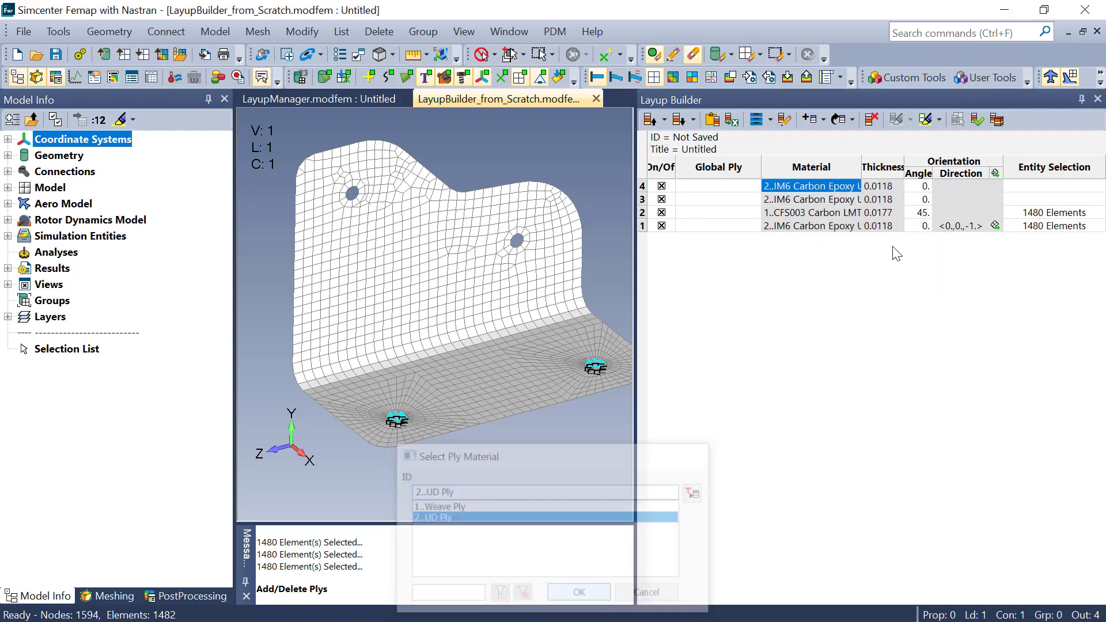
- Set a constant fiber angle of 90 degrees for plies 3 and 4 together
click(920, 189)
right_click(920, 197)
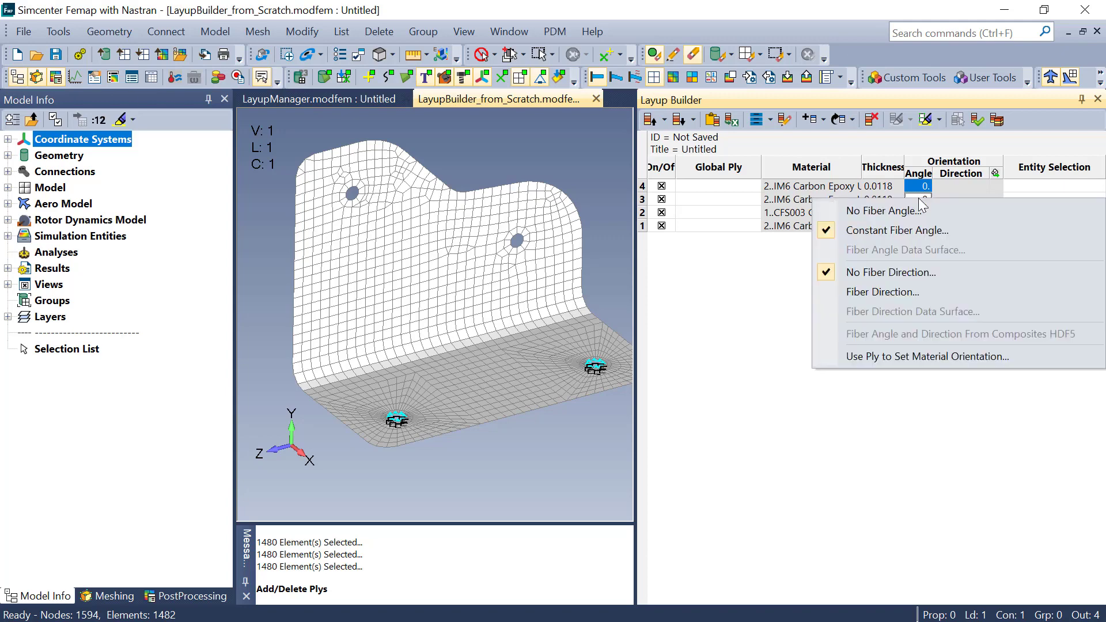
click(912, 231)
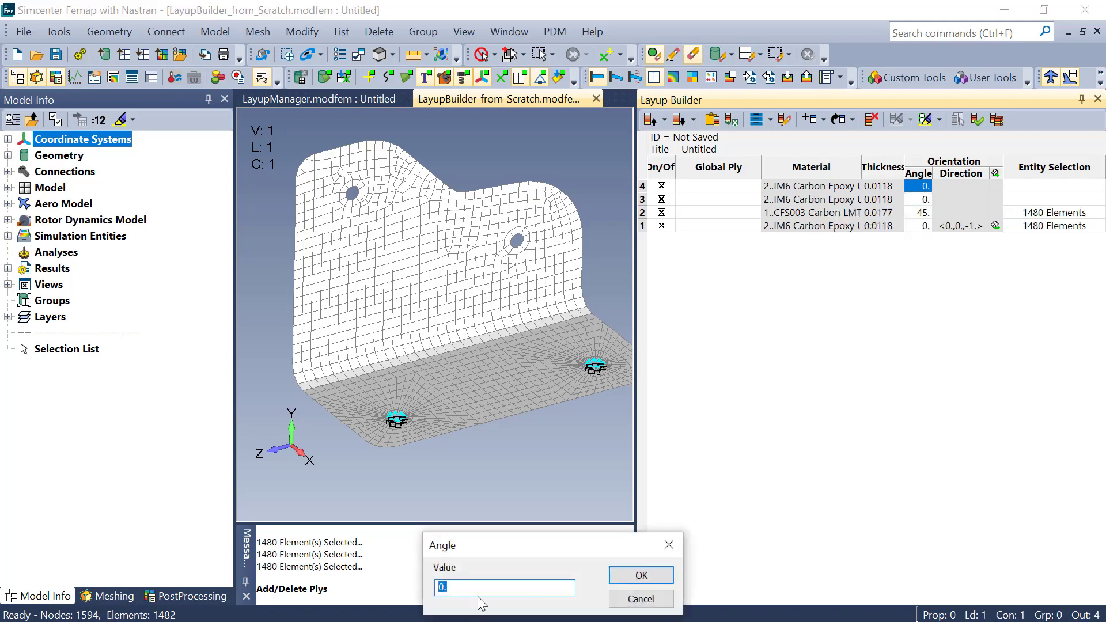
text(90)
key(Return)
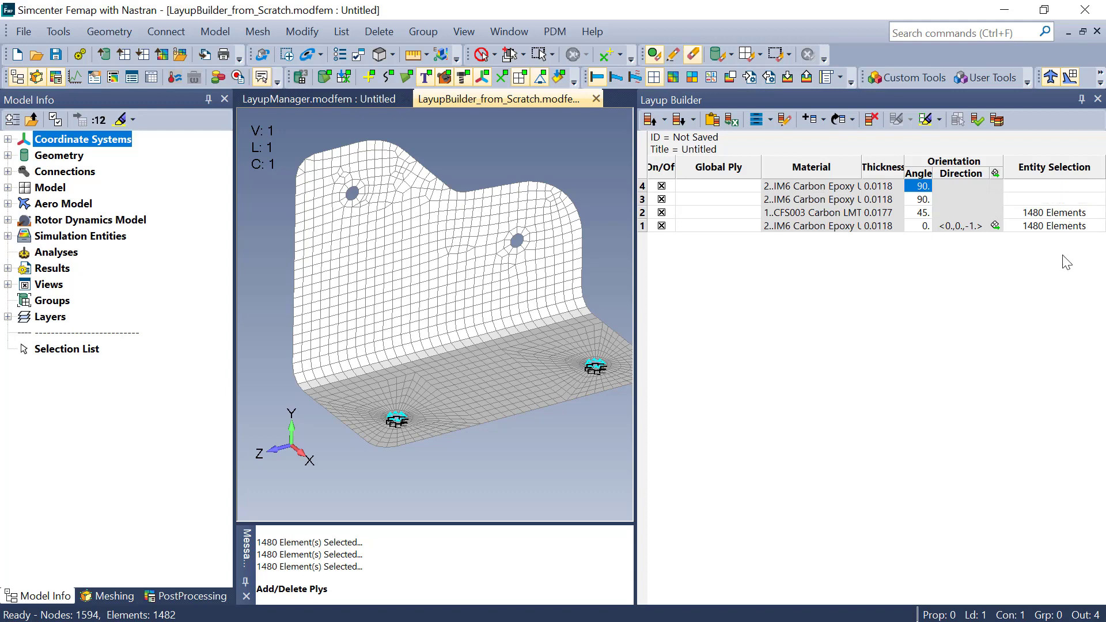
- Assign surfaces 37, 29 and 38 along the bracket's bend as the entity selection for plies 3 and 4
click(1041, 191)
right_click(1037, 197)
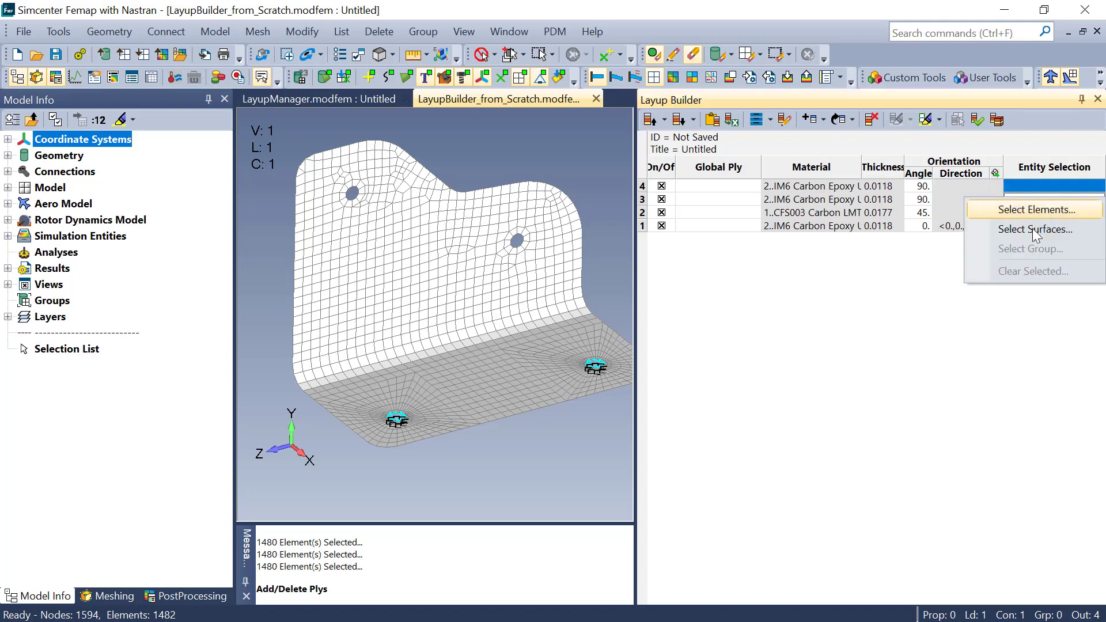
click(1032, 229)
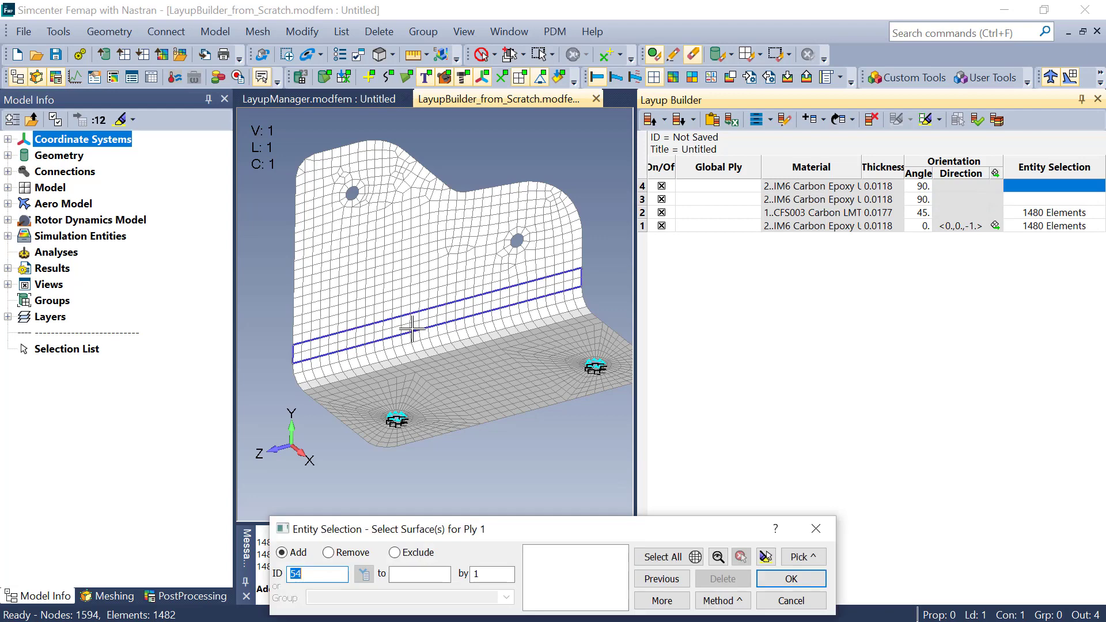
click(444, 353)
click(439, 340)
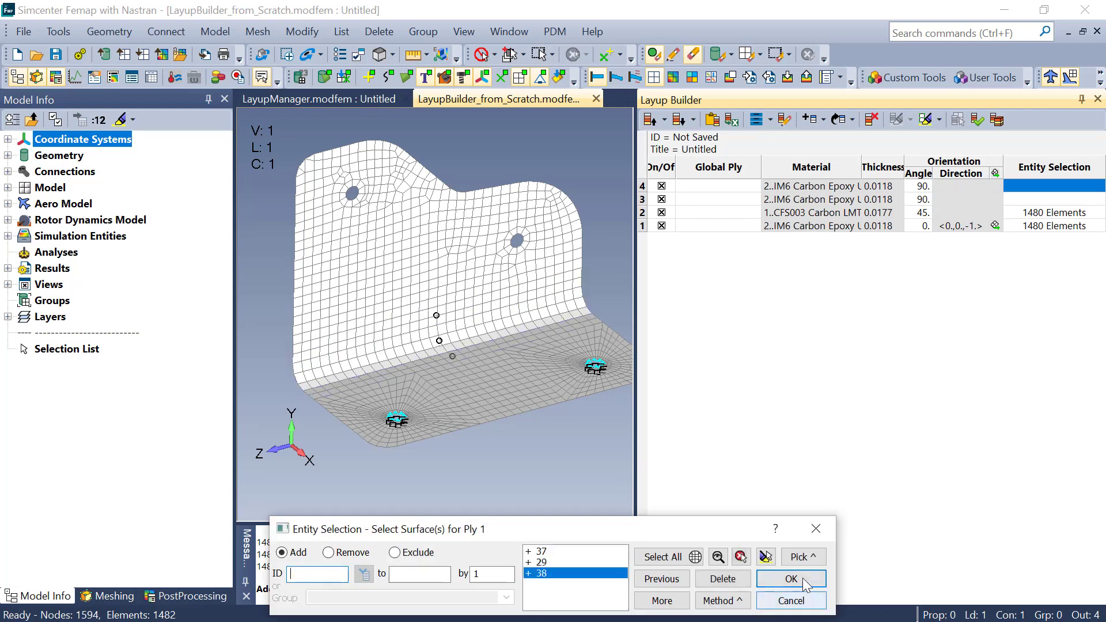
click(798, 579)
click(514, 344)
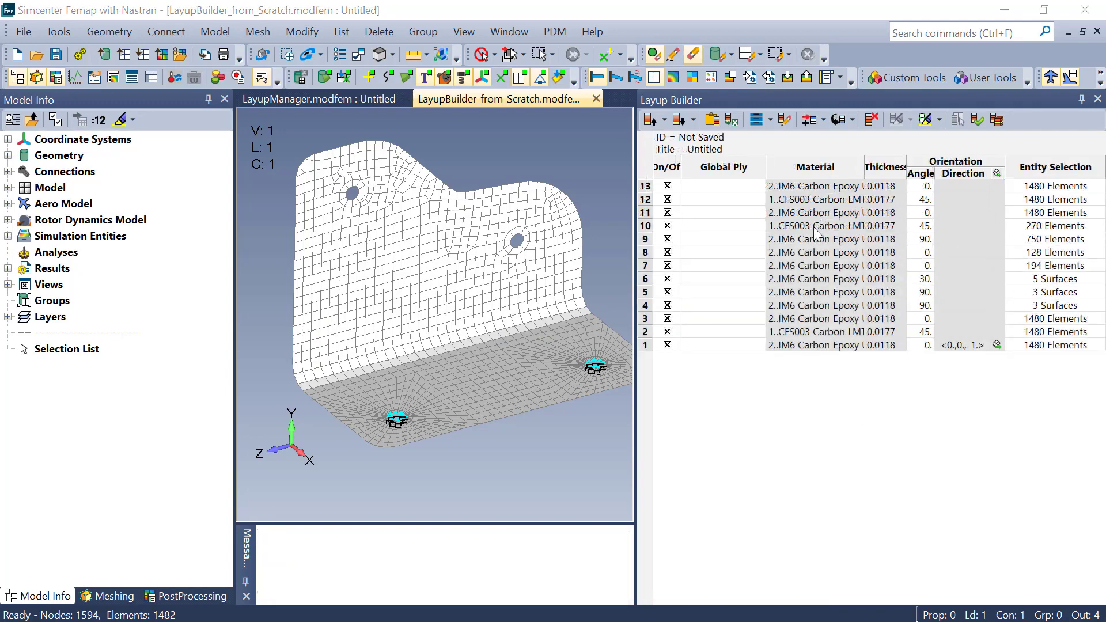
- Preview the entity selections of plies 13 down to 5 on the mesh one after another, and turn the preview off
click(1038, 191)
click(925, 119)
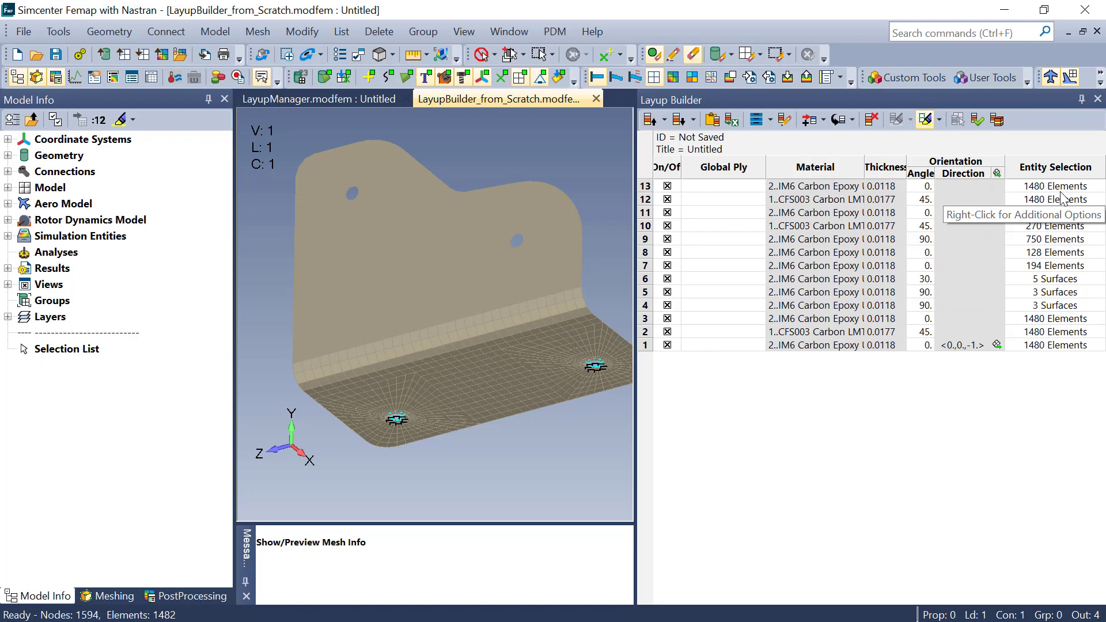
key(Down)
key(Down)
key(Down)
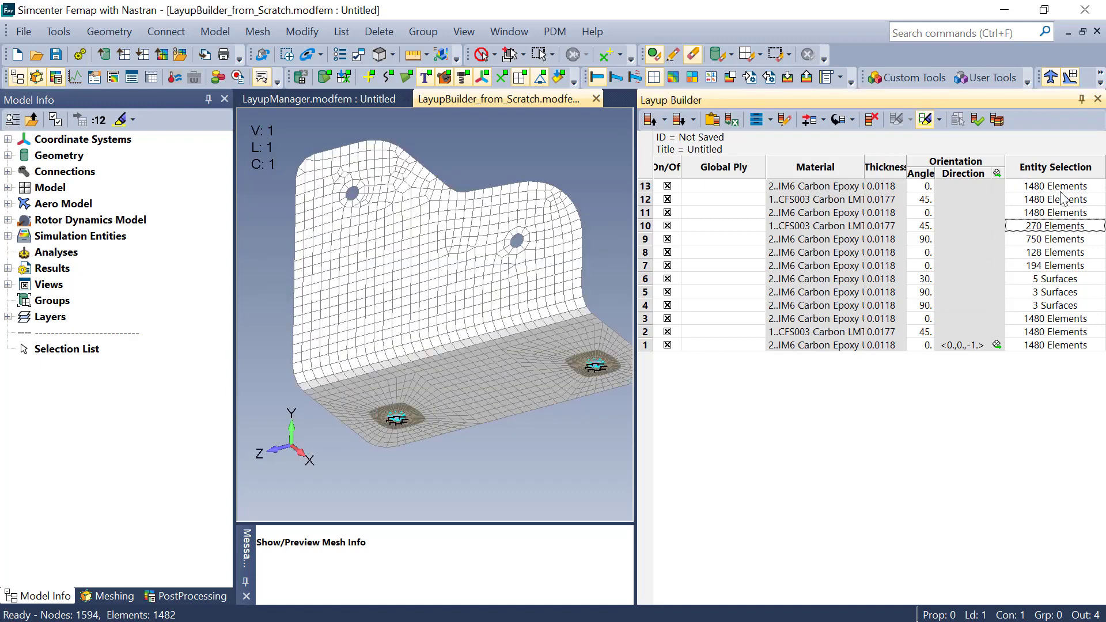
key(Down)
key(Down)
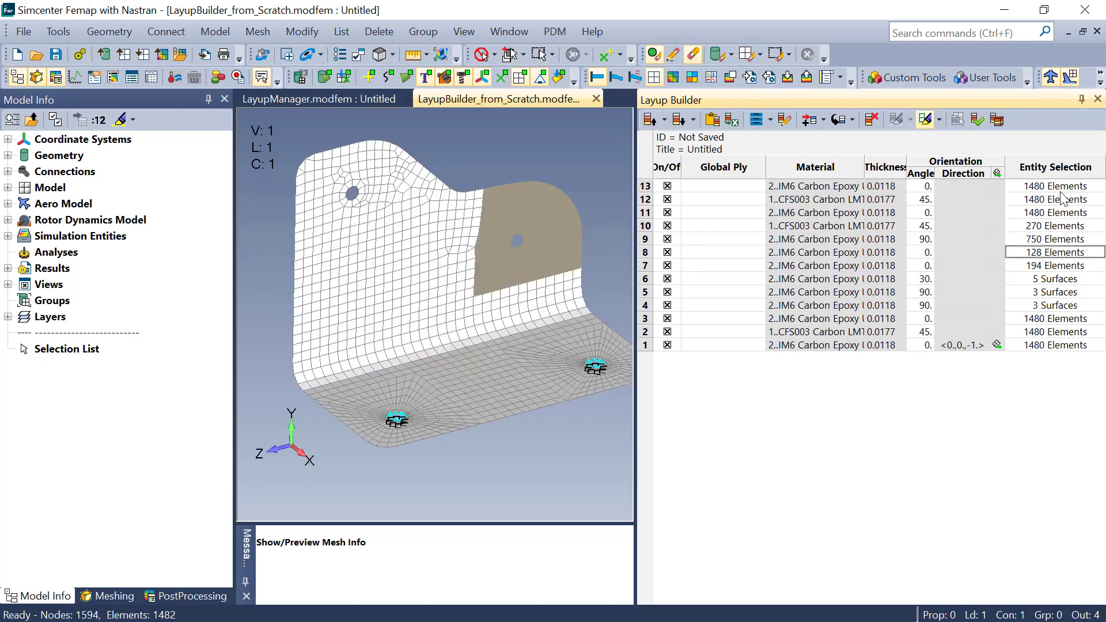
key(Down)
key(Down)
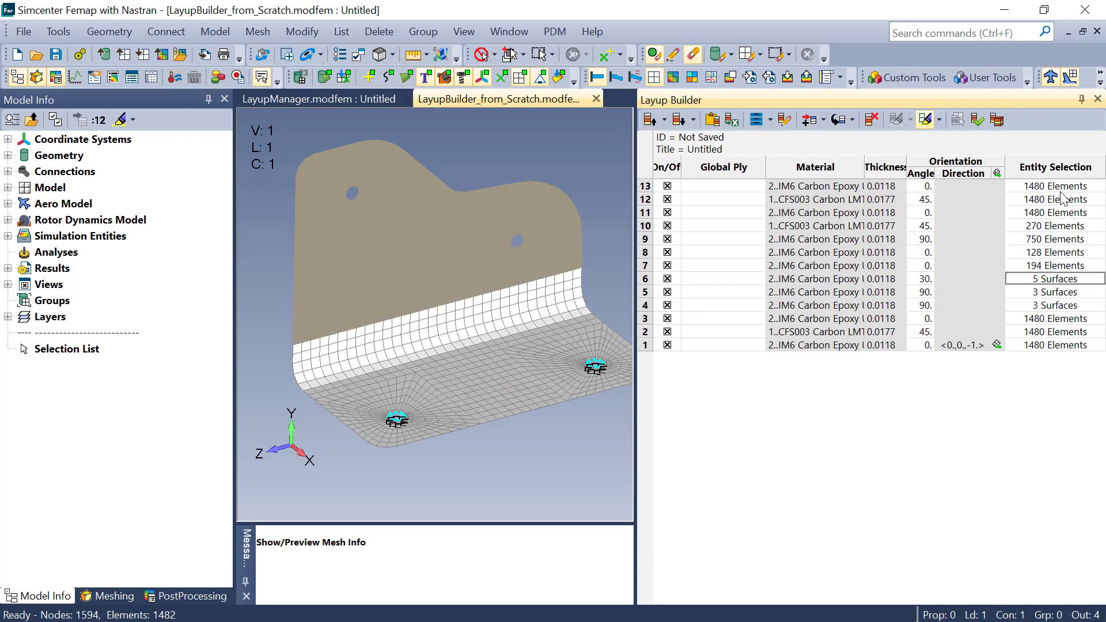
key(Down)
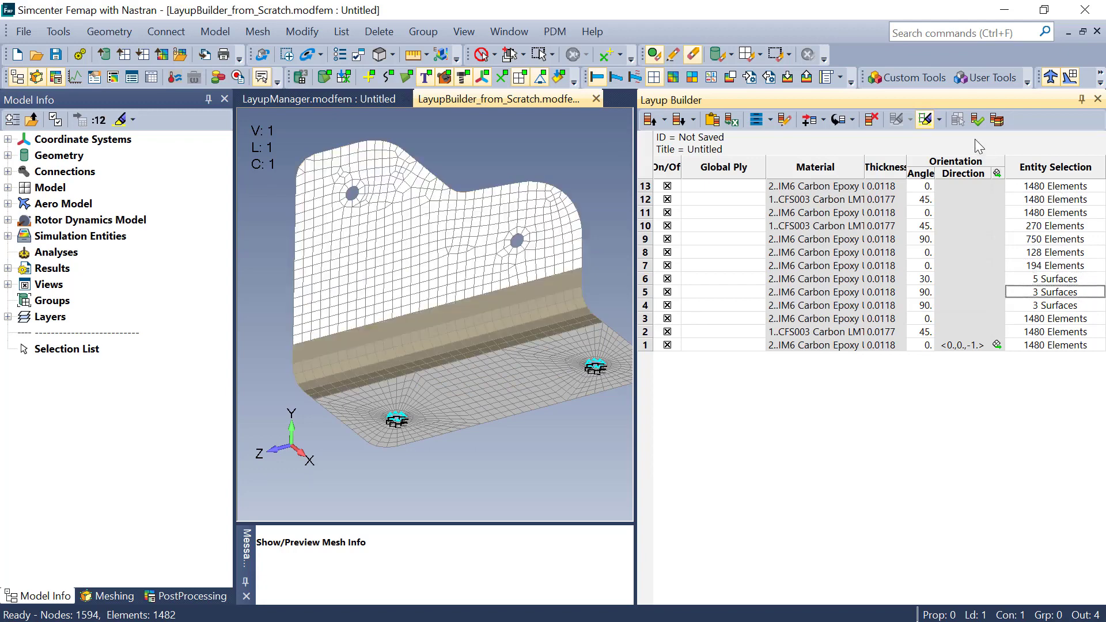
click(924, 121)
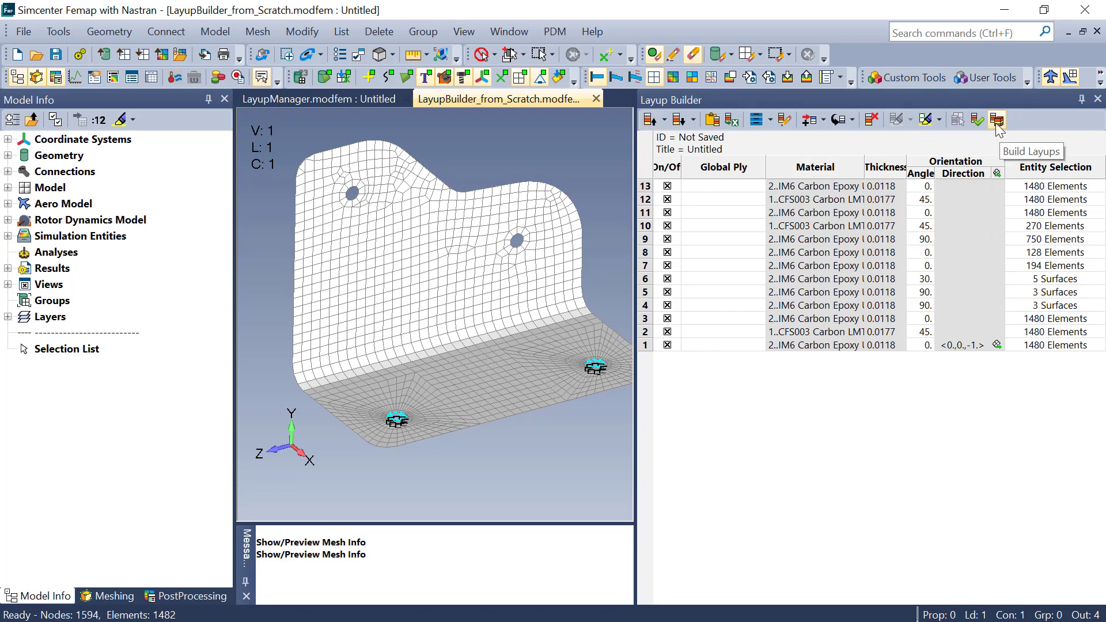
- Build the layups from the ply stack with the model update accepted, and auto-hide the Messages pane
click(998, 122)
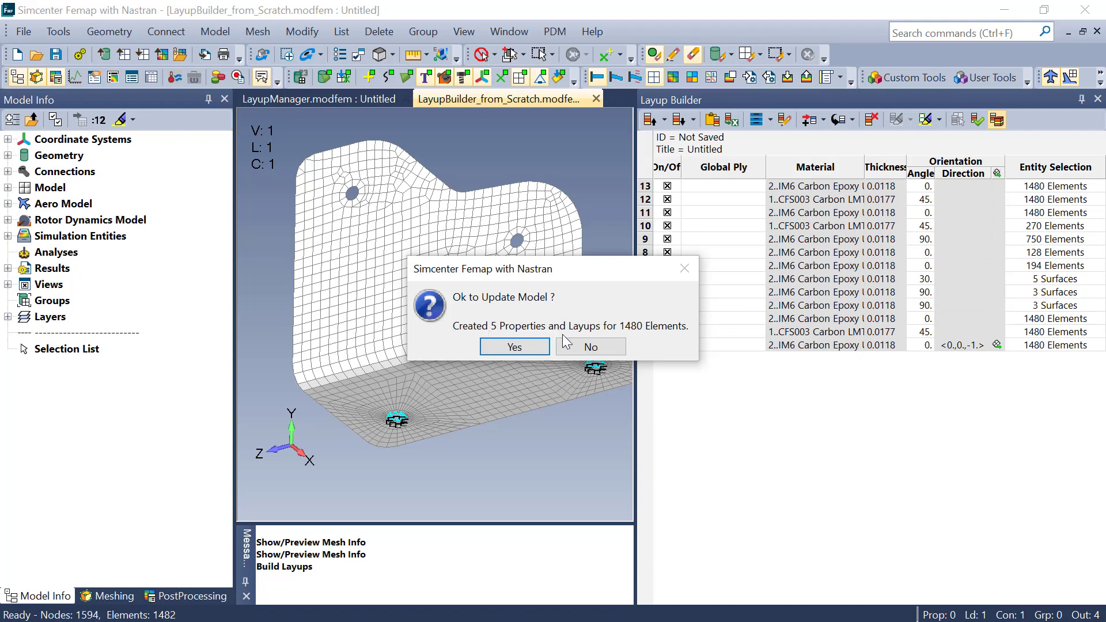
click(515, 347)
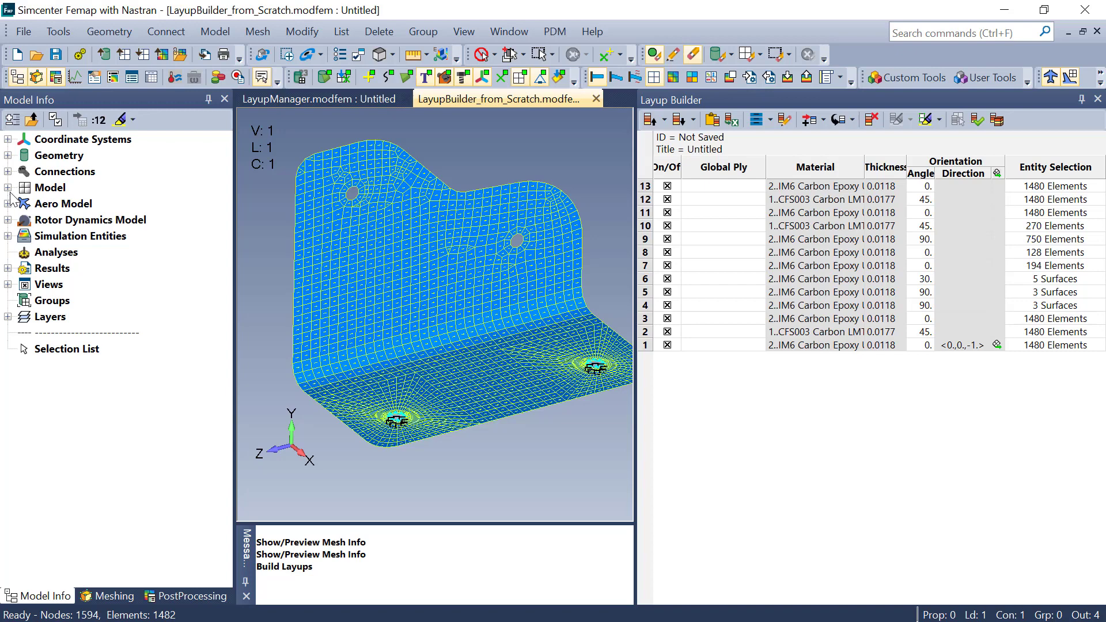
click(246, 583)
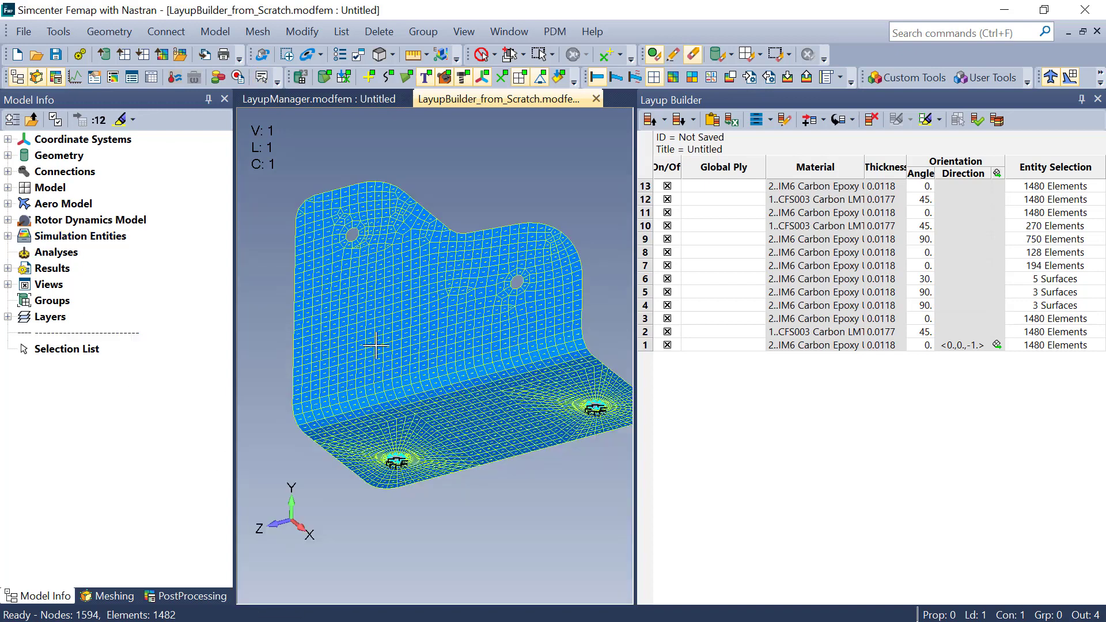
- Give the model's properties random colors to distinguish the layup regions on the bracket mesh
click(8, 187)
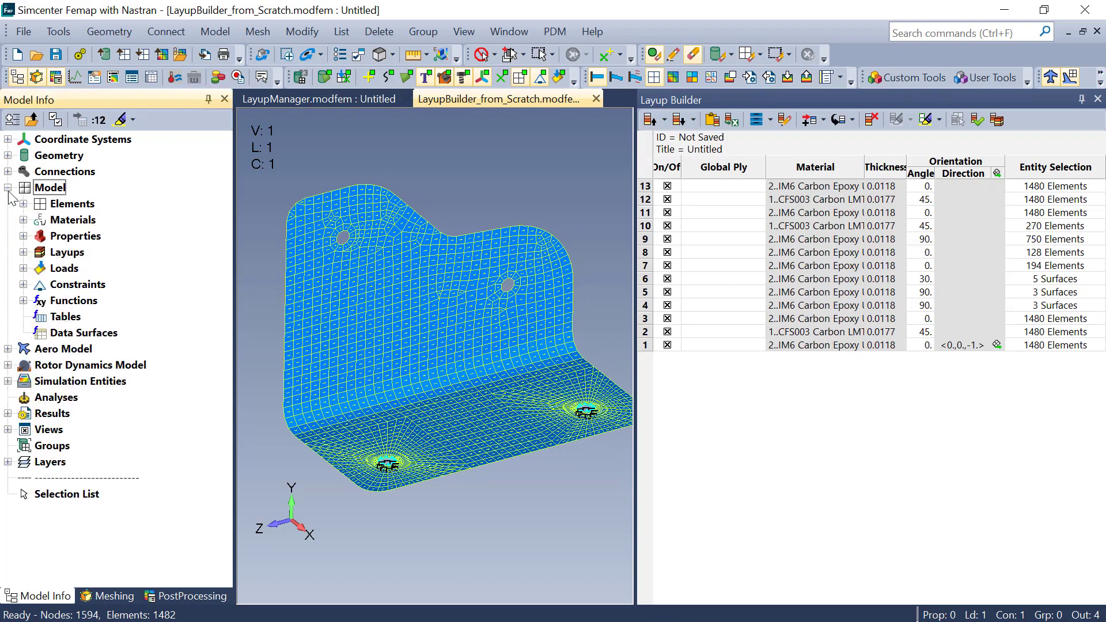
right_click(61, 236)
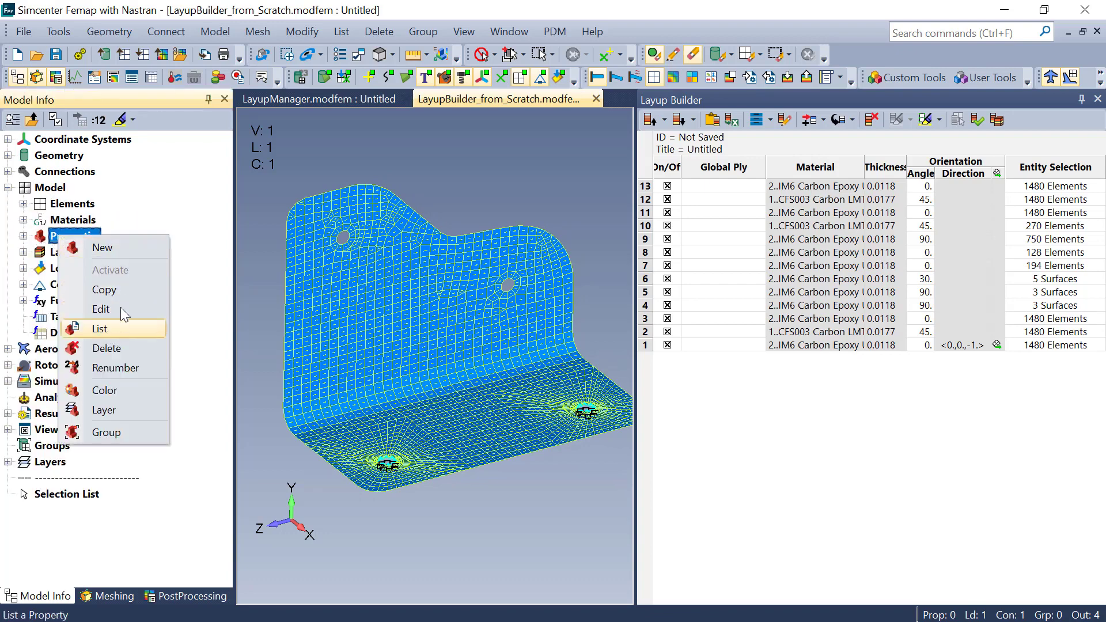
click(109, 391)
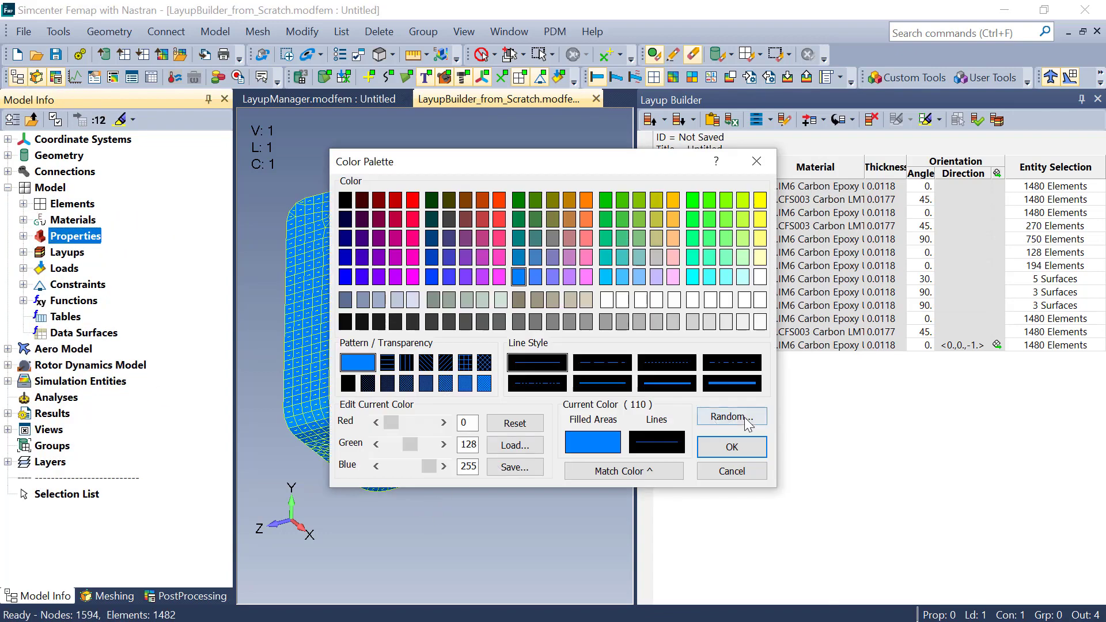
click(706, 447)
click(580, 389)
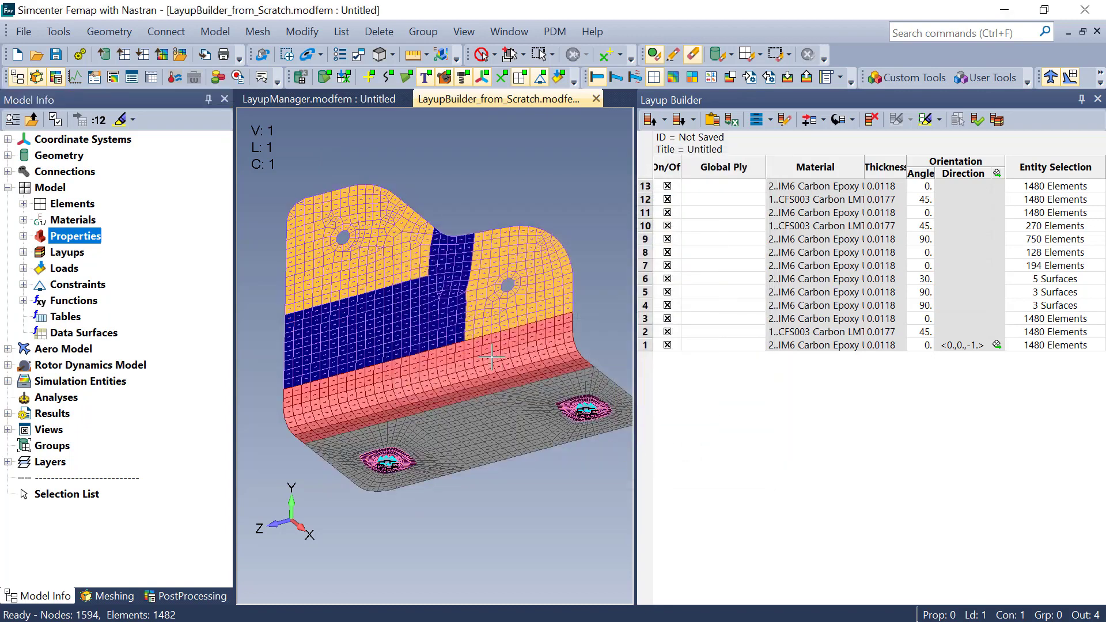
mouse_move(495, 358)
middle_down()
mouse_move(507, 354)
mouse_move(498, 346)
middle_up()
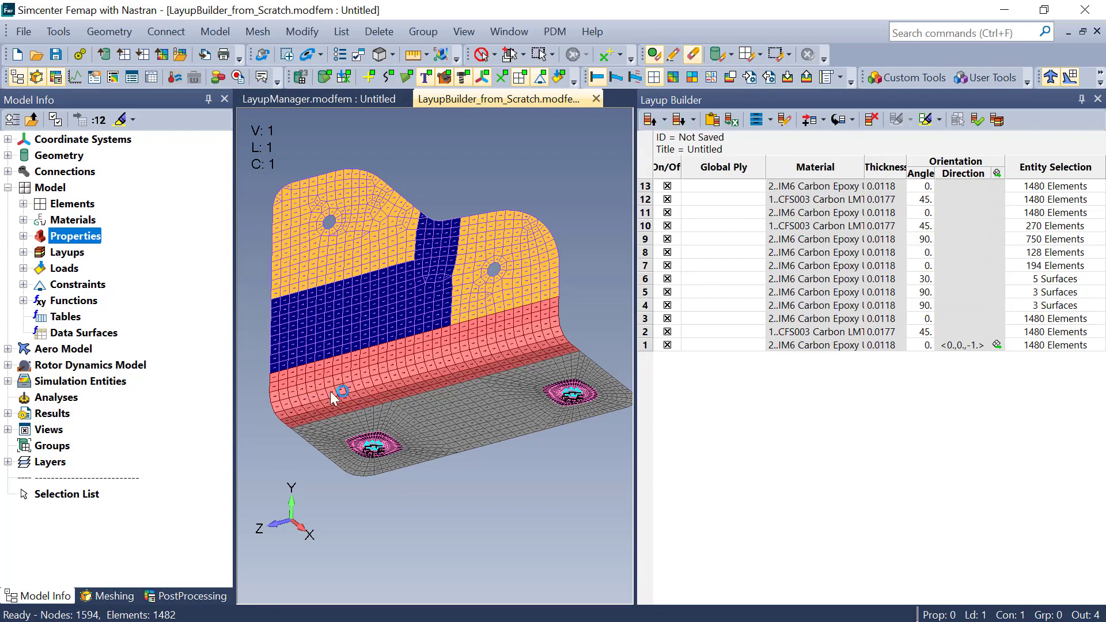
scroll(331, 391, up, 5)
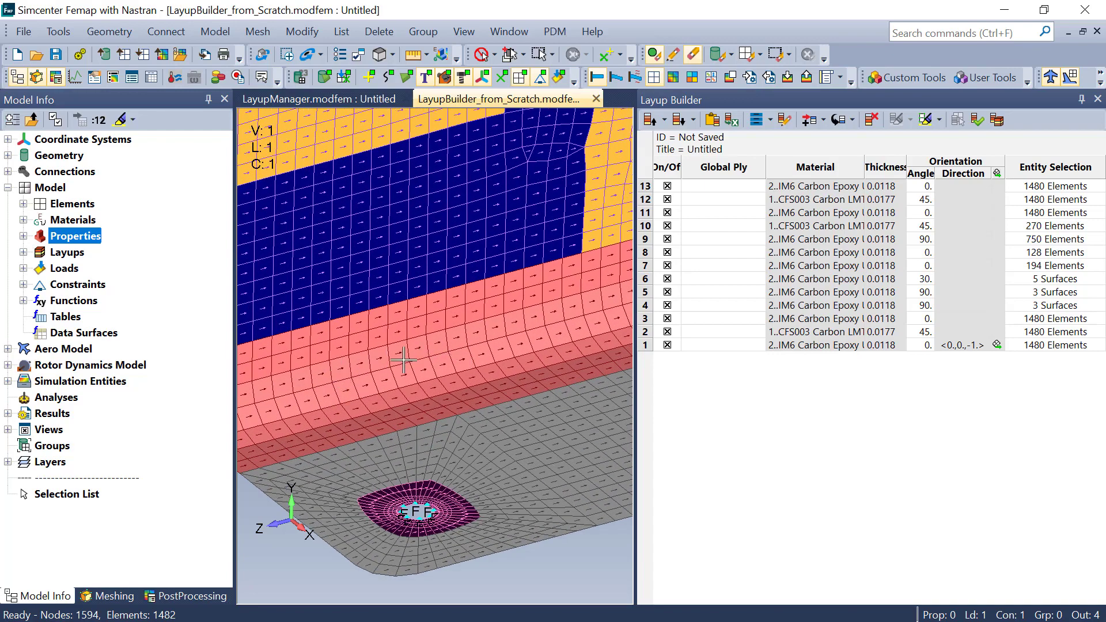